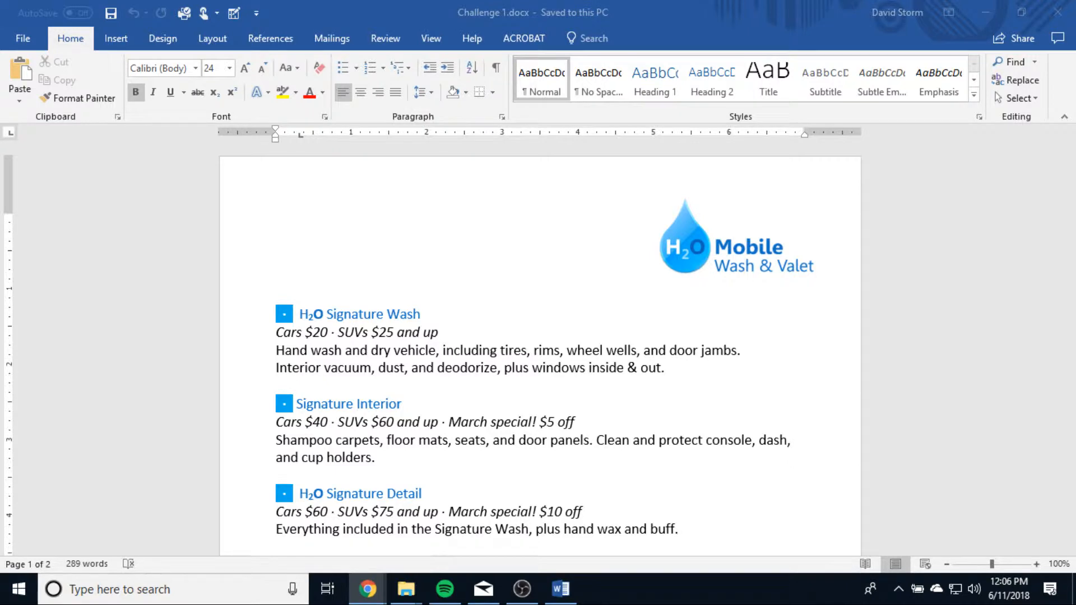
Place the insertion point on the blank line above "H2O Mobile's" at the start of page 2.
{"action": "scroll", "coordinate": [709, 324], "scroll_direction": "down", "scroll_amount": 8}
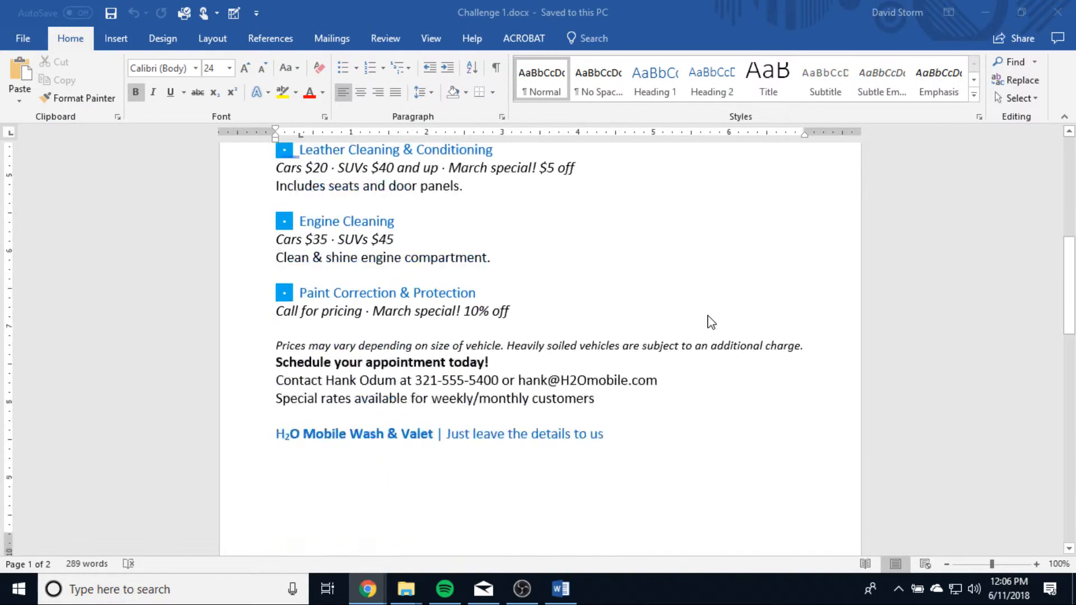
{"action": "scroll", "coordinate": [709, 324], "scroll_direction": "down", "scroll_amount": 10}
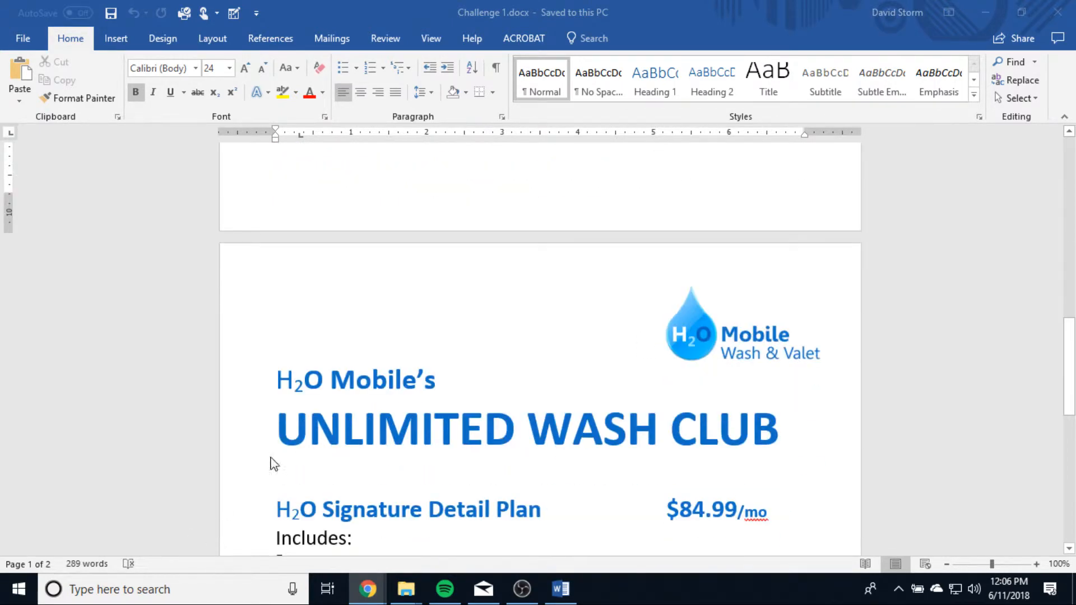
{"action": "scroll", "coordinate": [396, 364], "scroll_direction": "down", "scroll_amount": 3}
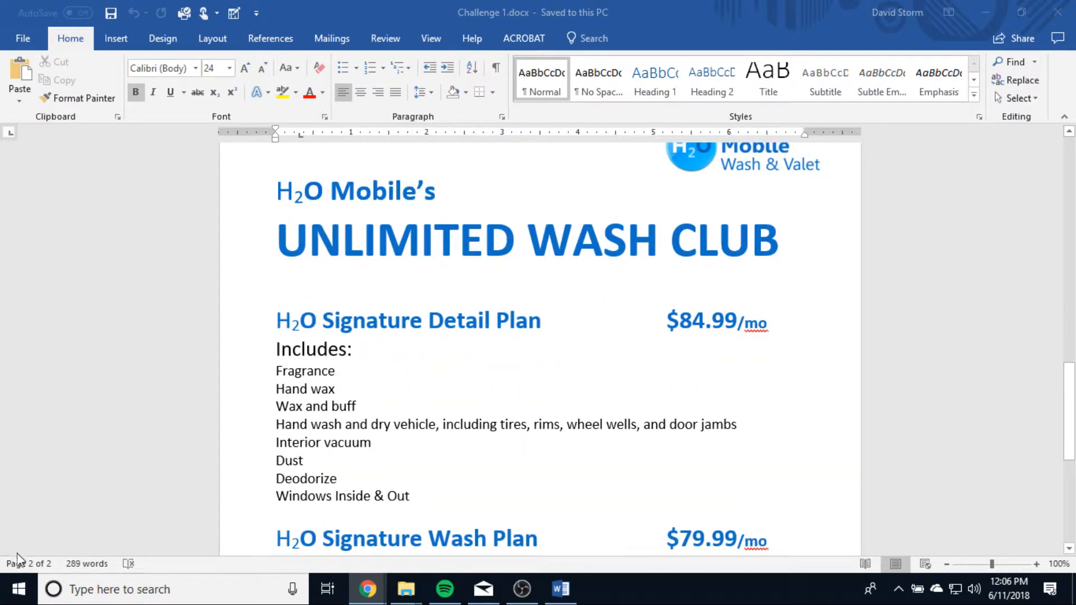
{"action": "scroll", "coordinate": [457, 404], "scroll_direction": "up", "scroll_amount": 1}
{"action": "scroll", "coordinate": [560, 339], "scroll_direction": "up", "scroll_amount": 1}
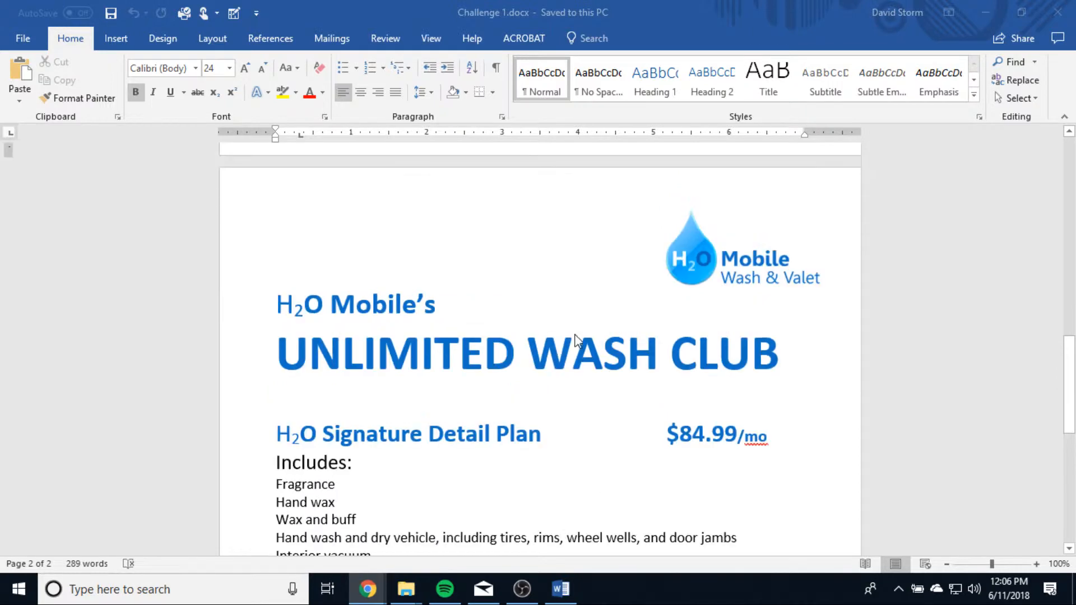
{"action": "left_click", "coordinate": [506, 266]}
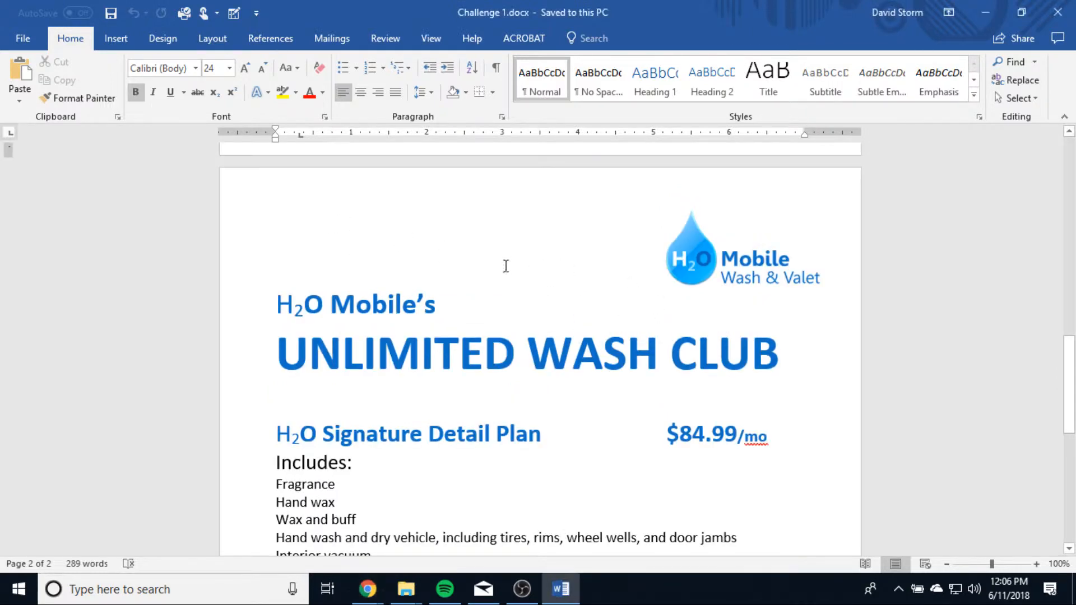
{"action": "left_click", "coordinate": [303, 237]}
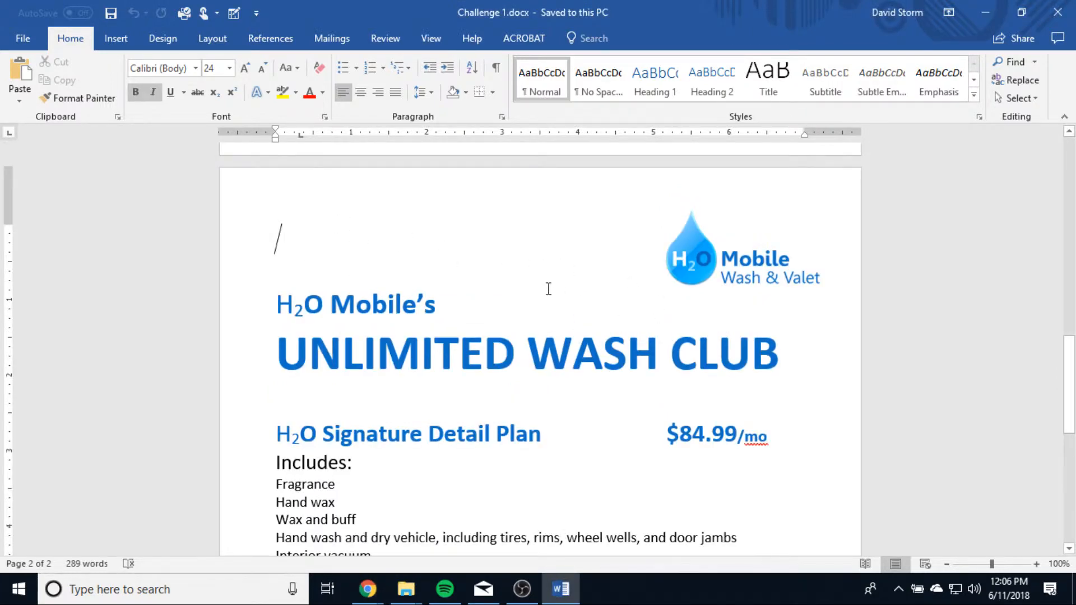
{"action": "scroll", "coordinate": [548, 289], "scroll_direction": "up", "scroll_amount": 3}
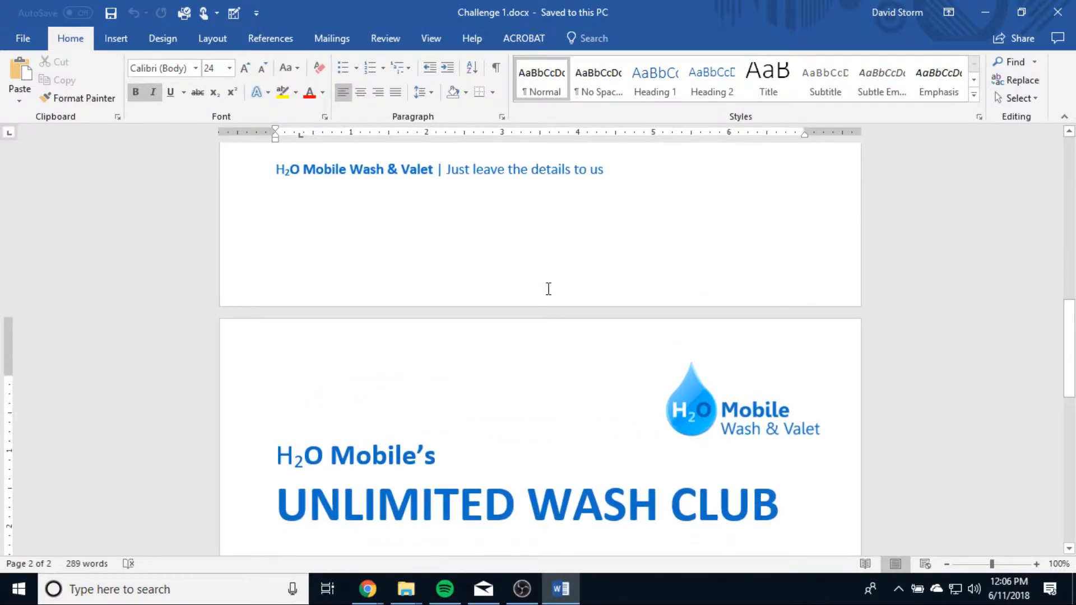
{"action": "key", "text": "Up"}
{"action": "key", "text": "Up"}
{"action": "key", "text": "Up"}
{"action": "key", "text": "Down"}
{"action": "key", "text": "Down"}
{"action": "key", "text": "Down"}
{"action": "key", "text": "Up"}
{"action": "key", "text": "Up"}
{"action": "key", "text": "Up"}
{"action": "key", "text": "Down"}
{"action": "key", "text": "Down"}
{"action": "key", "text": "Down"}
{"action": "key", "text": "Up"}
{"action": "key", "text": "Down"}
{"action": "key", "text": "Up"}
{"action": "key", "text": "Down"}
{"action": "key", "text": "Up"}
{"action": "key", "text": "Down"}
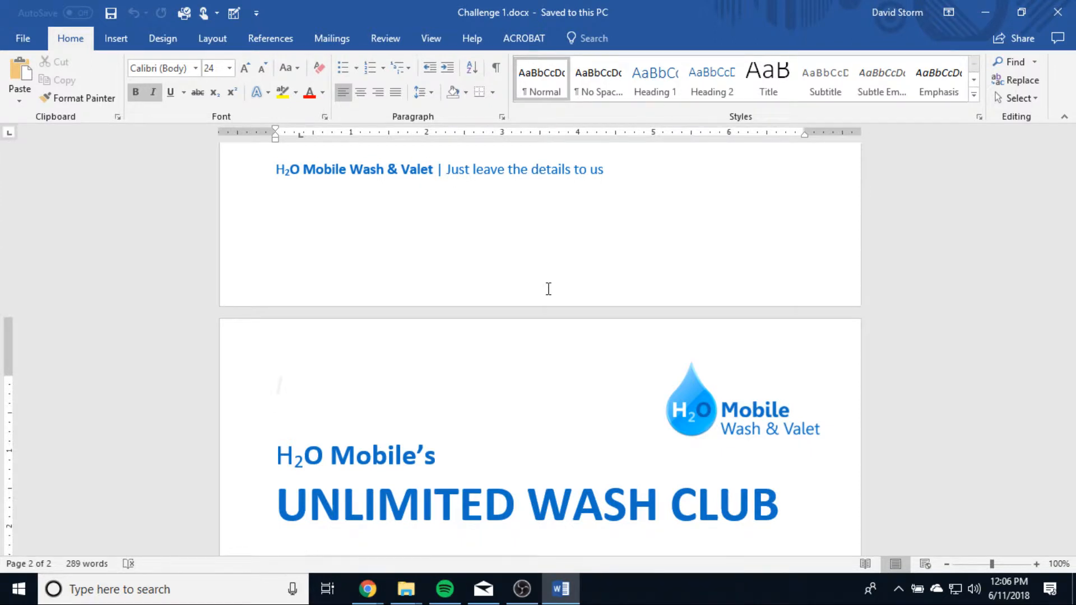
Enter the text "Now Introducing..." on the blank line above "H2O Mobile's".
{"action": "type", "text": "No"}
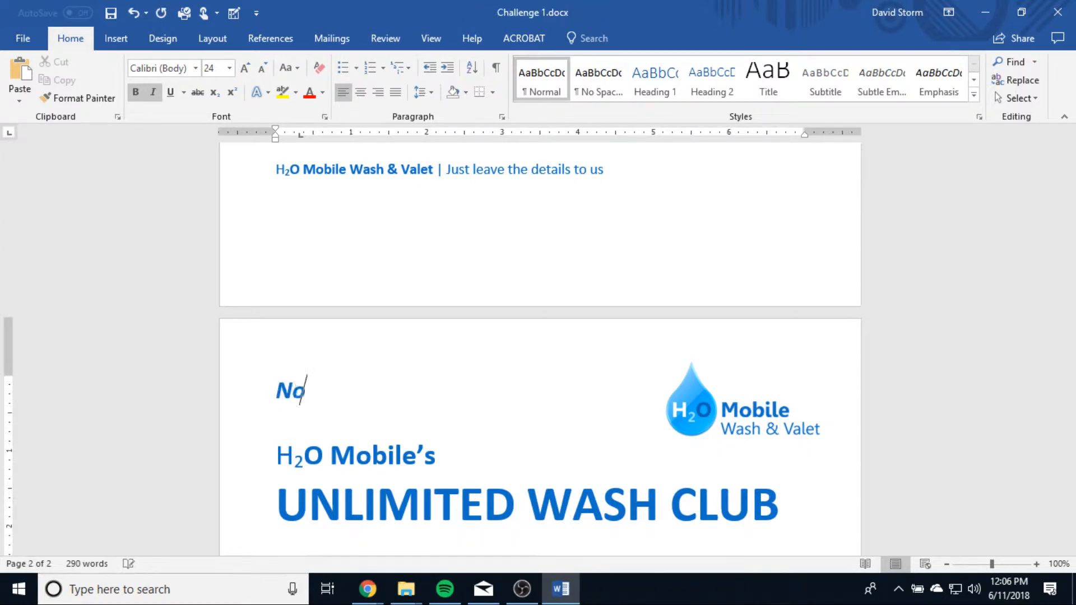
{"action": "type", "text": "w Introd"}
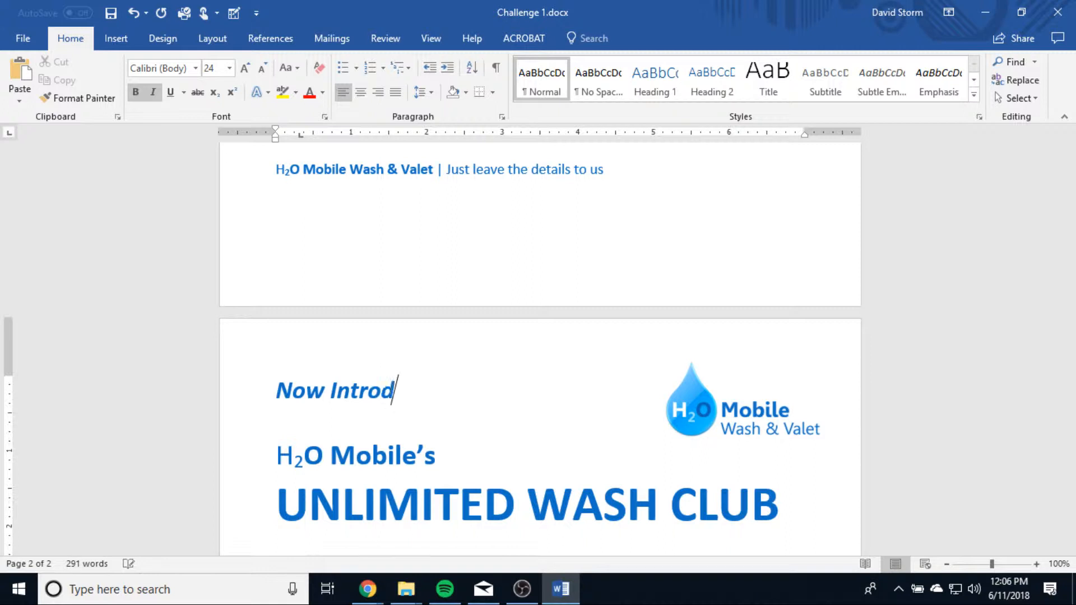
{"action": "type", "text": "ucing.."}
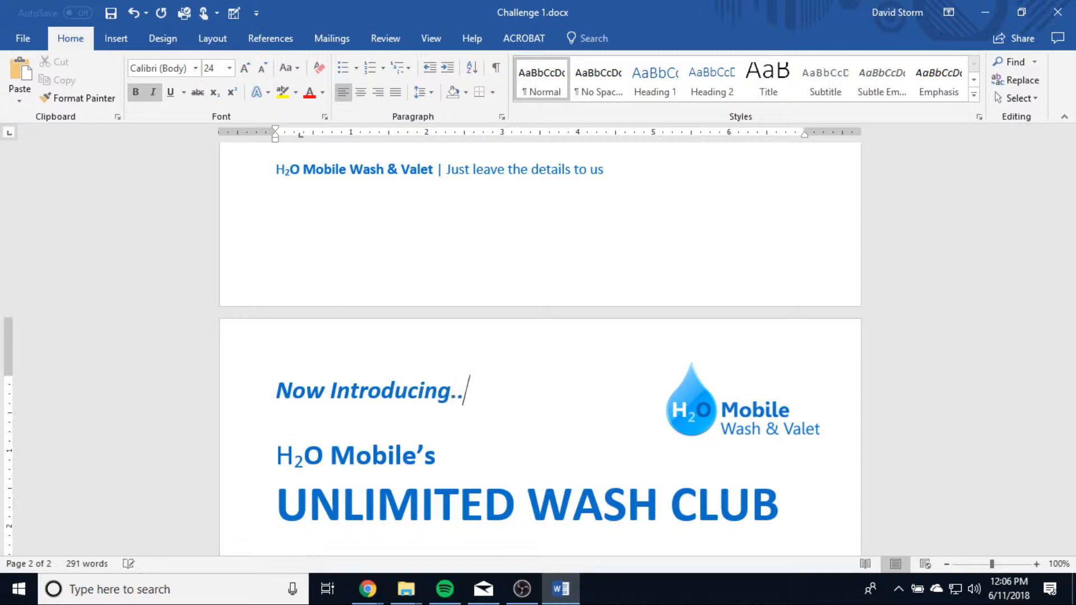
{"action": "type", "text": "."}
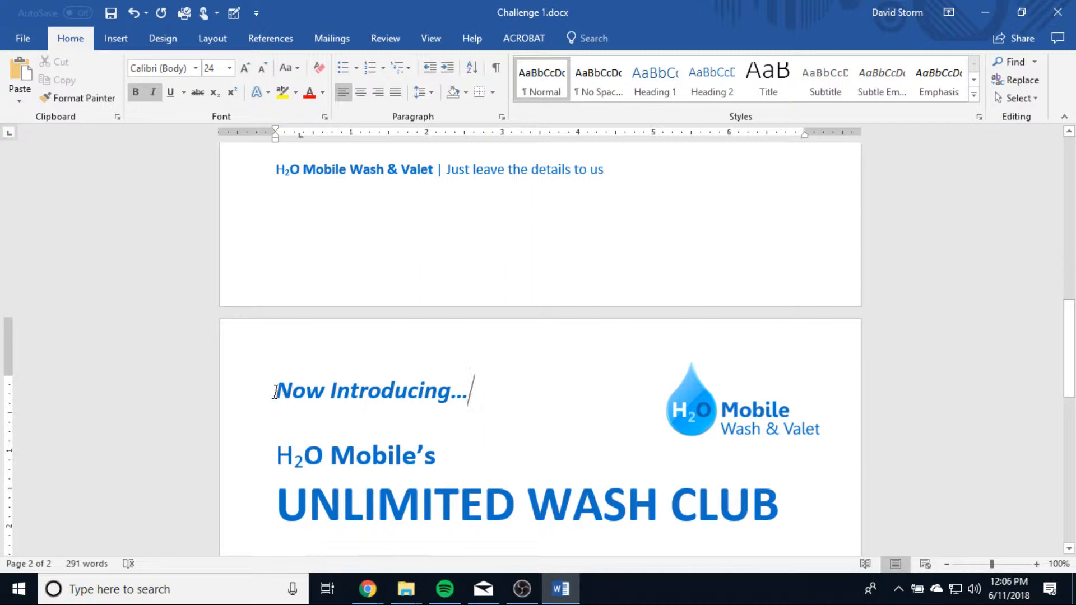
{"action": "left_click_drag", "start_coordinate": [275, 391], "coordinate": [496, 392]}
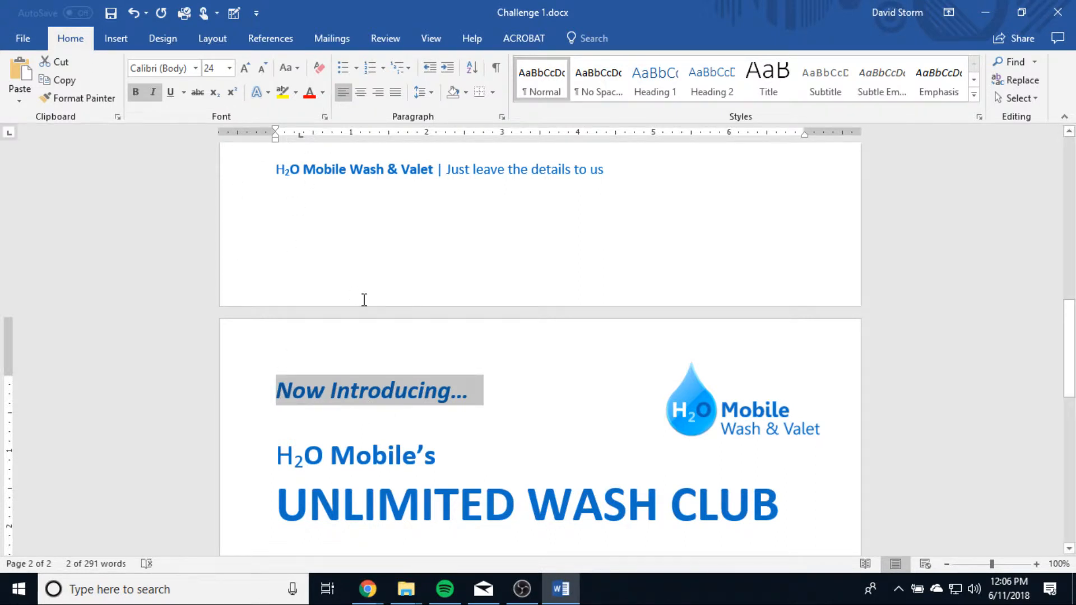
{"action": "left_click", "coordinate": [511, 393]}
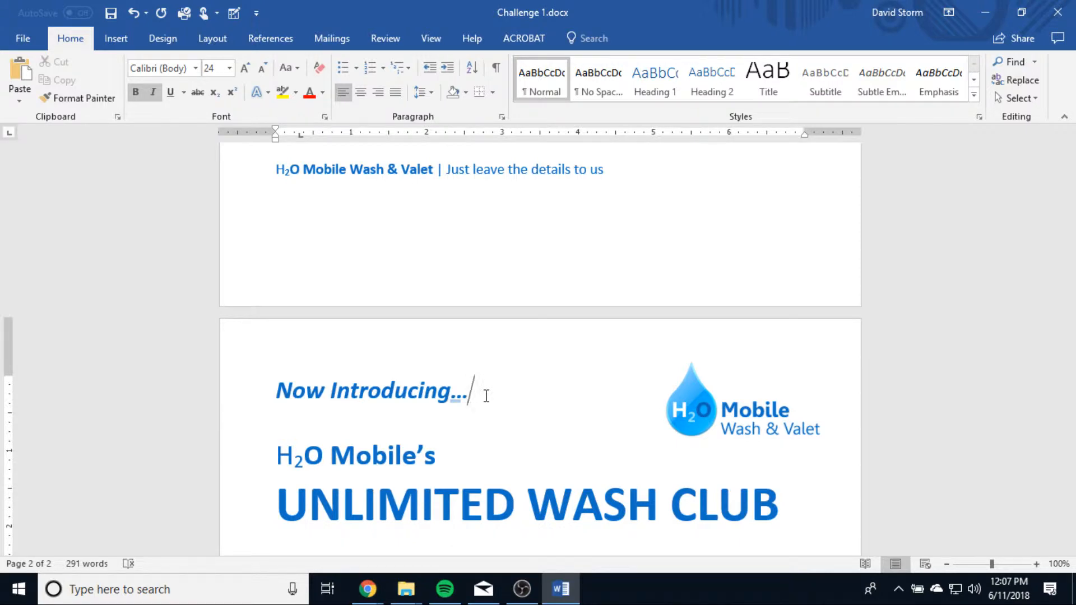
{"action": "scroll", "coordinate": [534, 385], "scroll_direction": "down", "scroll_amount": 3}
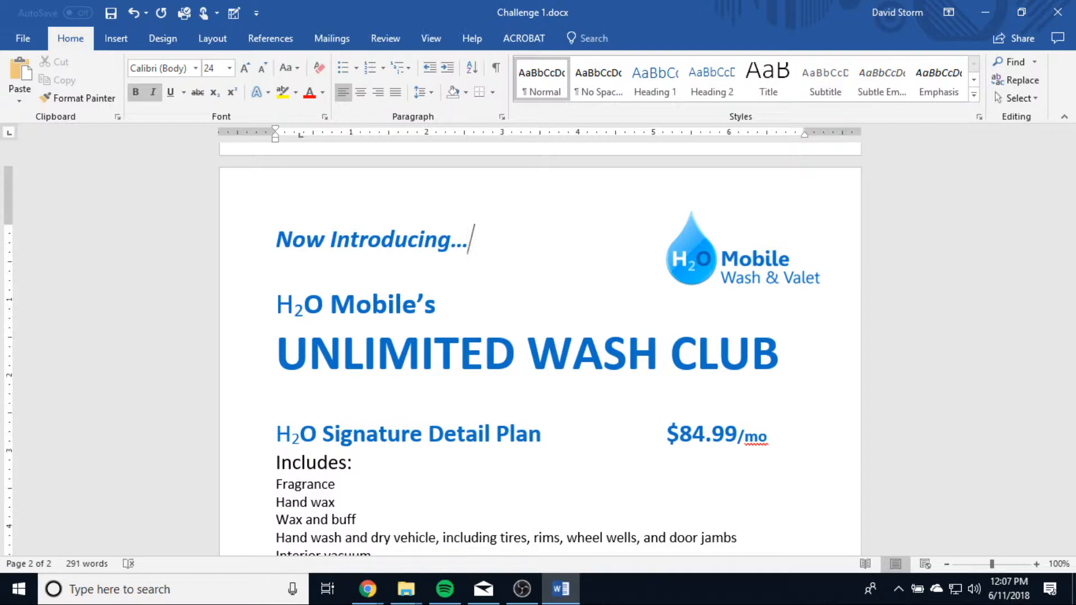
{"action": "key", "text": "Return"}
{"action": "key", "text": "Down"}
{"action": "key", "text": "Down"}
{"action": "key", "text": "Down"}
{"action": "key", "text": "Down"}
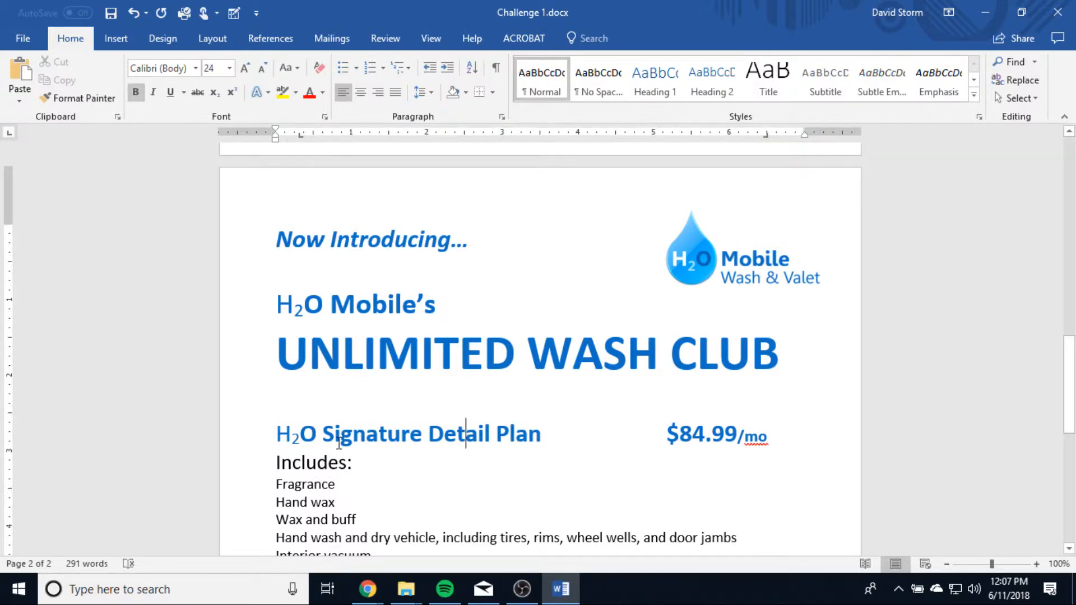
{"action": "left_click_drag", "start_coordinate": [324, 435], "coordinate": [542, 436]}
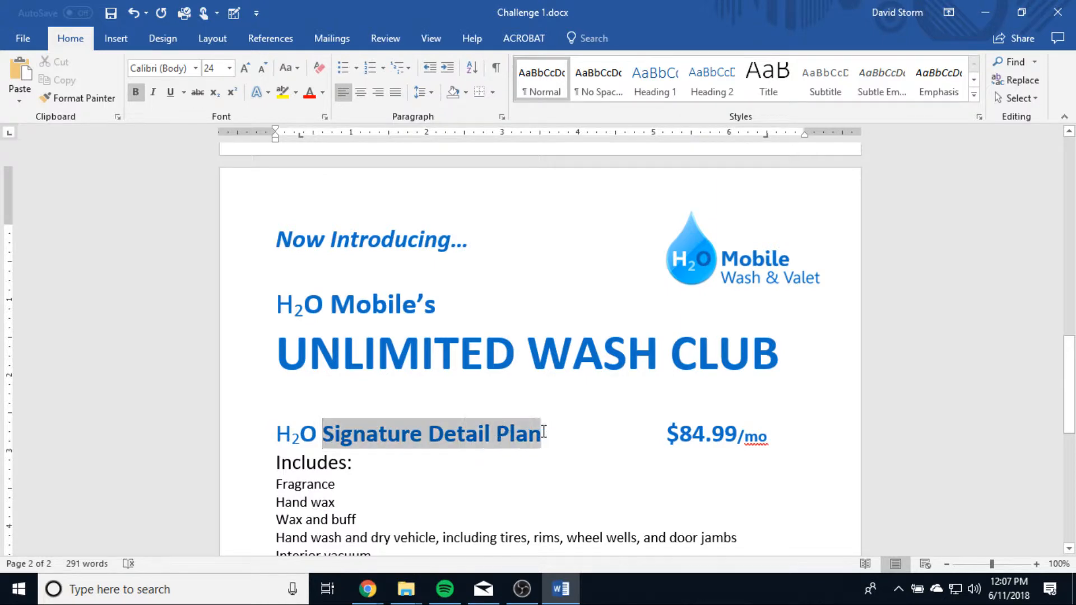
Change the monthly price of the H2O Signature Detail Plan to $99.99.
{"action": "left_click", "coordinate": [706, 448]}
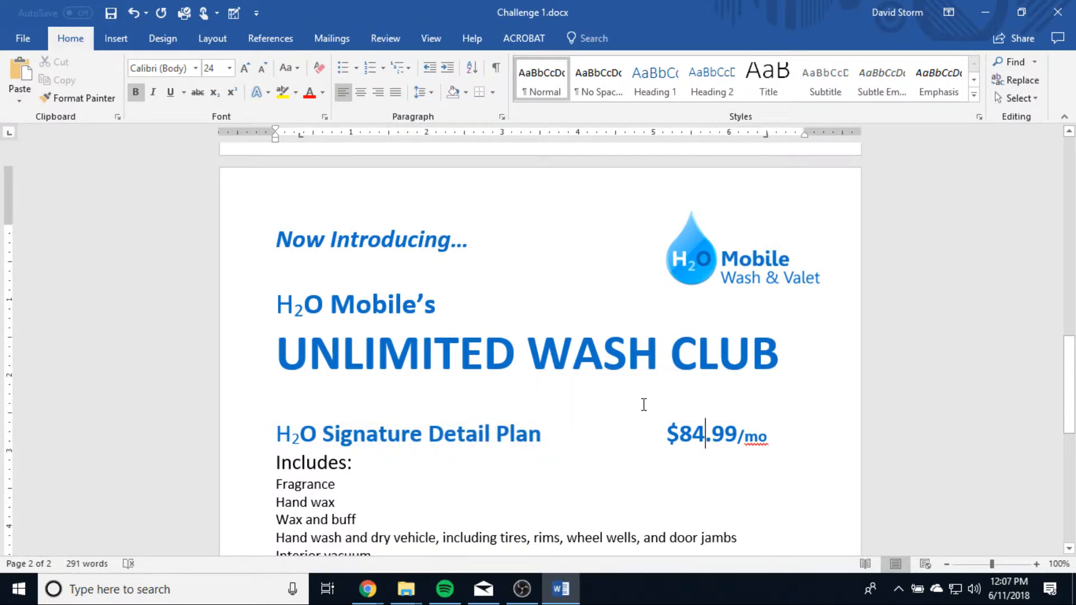
{"action": "key", "text": "Left"}
{"action": "key", "text": "Left"}
{"action": "key", "text": "Left"}
{"action": "key", "text": "Right"}
{"action": "key", "text": "Right"}
{"action": "key", "text": "Right"}
{"action": "key", "text": "Right"}
{"action": "key", "text": "Left"}
{"action": "key", "text": "Left"}
{"action": "key", "text": "Right"}
{"action": "key", "text": "BackSpace"}
{"action": "key", "text": "BackSpace"}
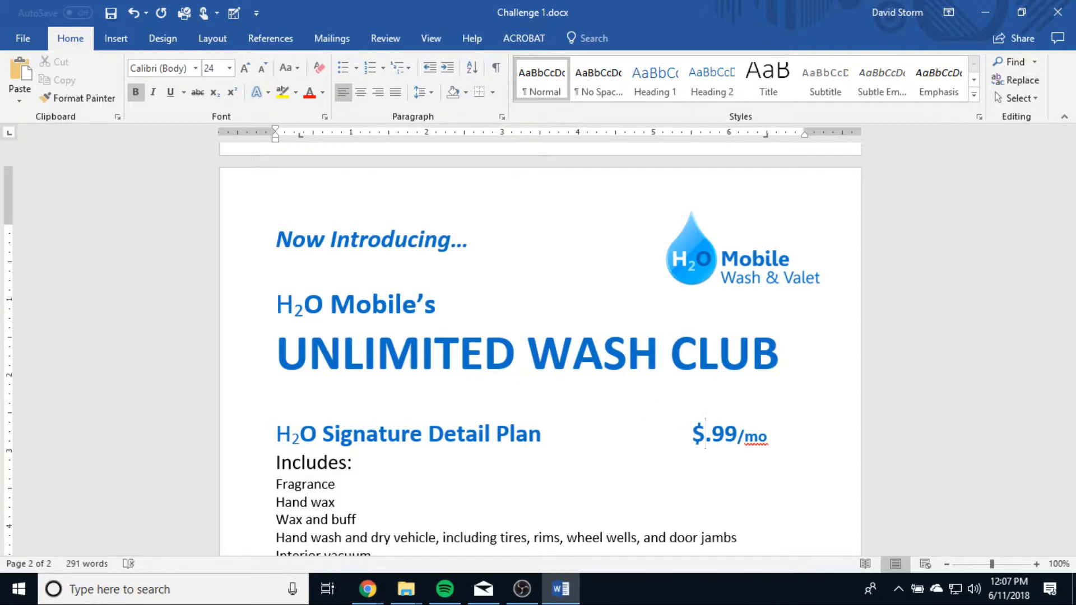
{"action": "type", "text": "99"}
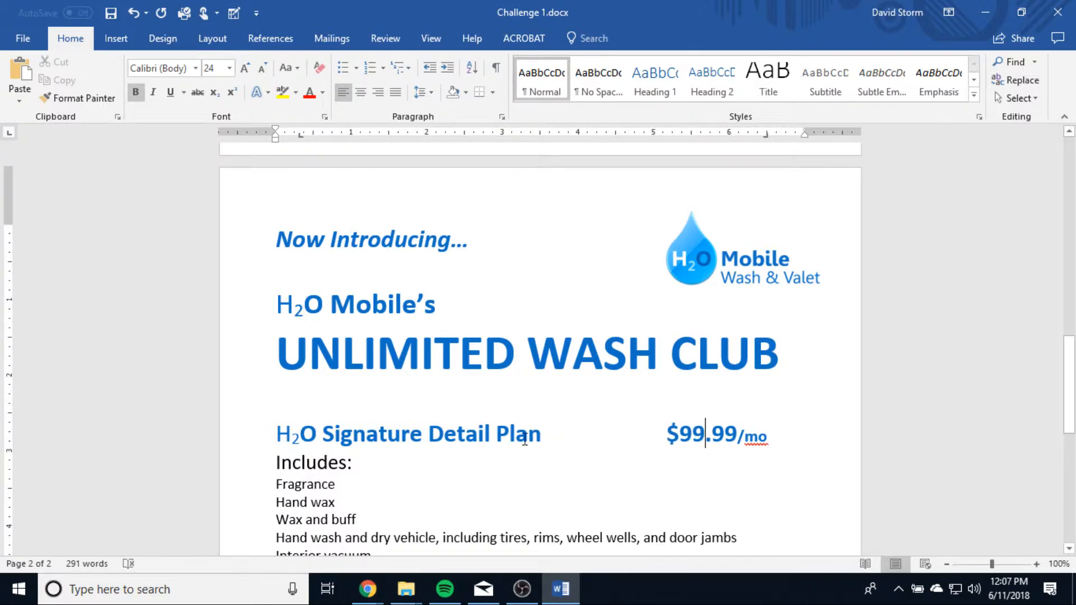
{"action": "left_click", "coordinate": [516, 440]}
{"action": "left_click", "coordinate": [453, 360]}
{"action": "left_click", "coordinate": [707, 437]}
{"action": "left_click", "coordinate": [684, 438]}
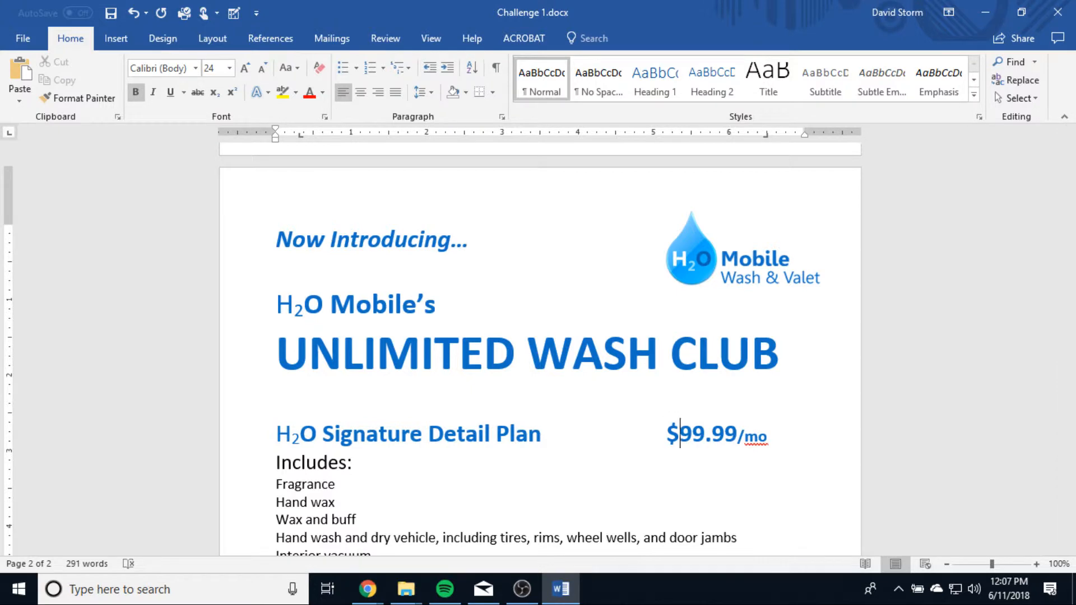
Select the text of the line "Just leave the details to us" near the end of page 2, then clear the selection.
{"action": "scroll", "coordinate": [511, 329], "scroll_direction": "down", "scroll_amount": 2}
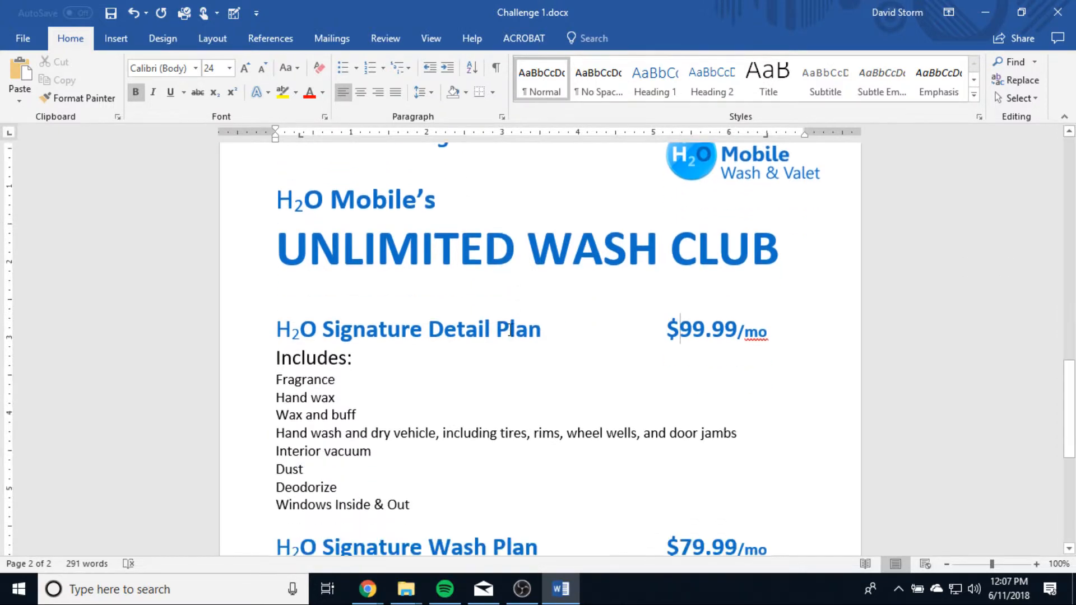
{"action": "scroll", "coordinate": [511, 330], "scroll_direction": "down", "scroll_amount": 6}
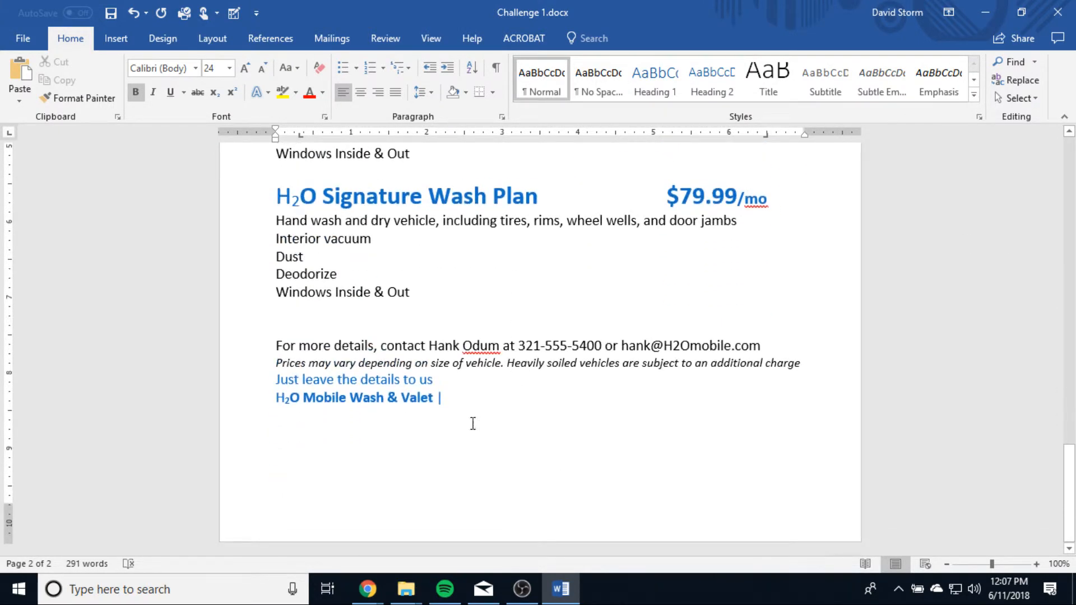
{"action": "left_click_drag", "start_coordinate": [443, 379], "coordinate": [265, 373]}
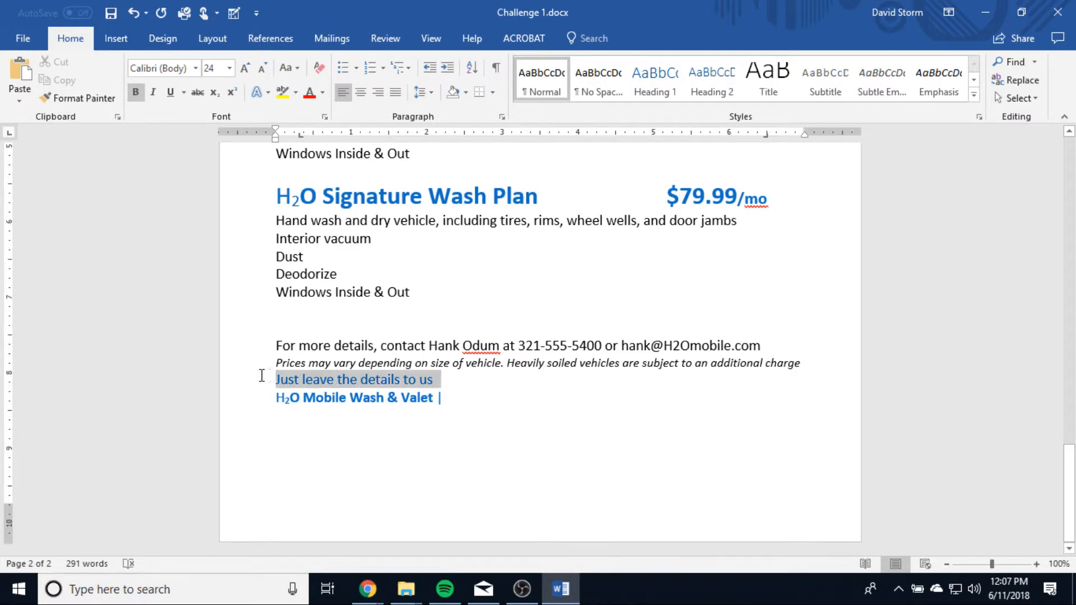
{"action": "left_click", "coordinate": [453, 395]}
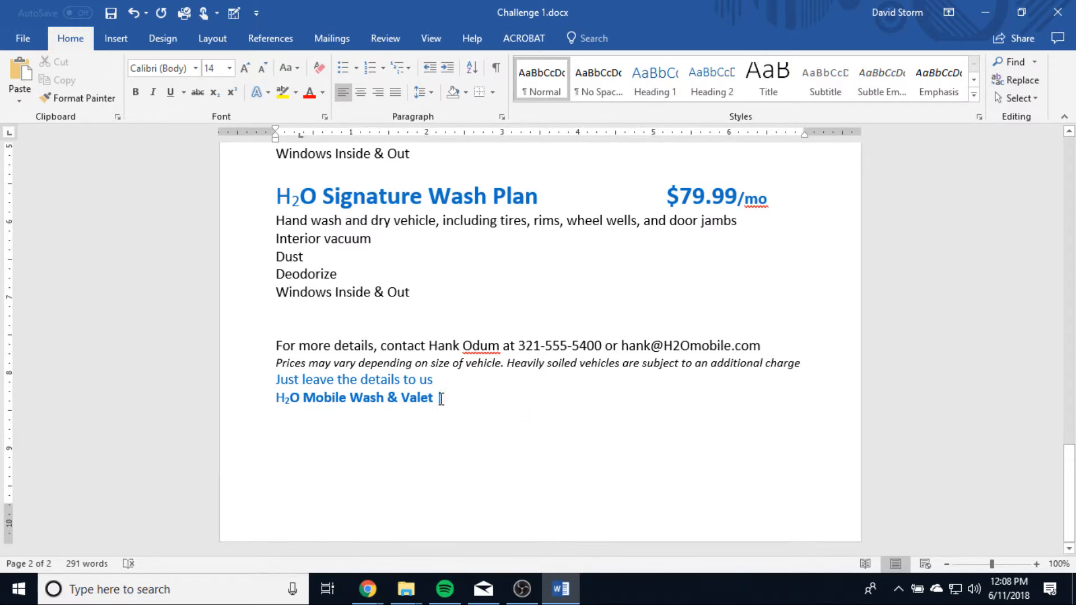
{"action": "left_click", "coordinate": [442, 380]}
{"action": "left_click_drag", "start_coordinate": [434, 379], "coordinate": [244, 379]}
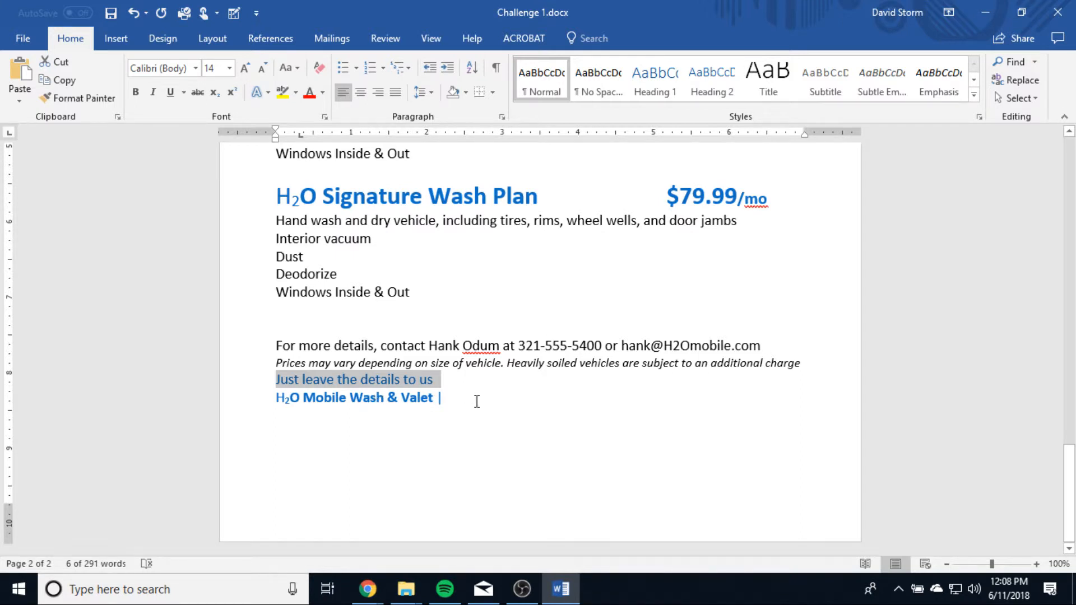
{"action": "left_click", "coordinate": [477, 401]}
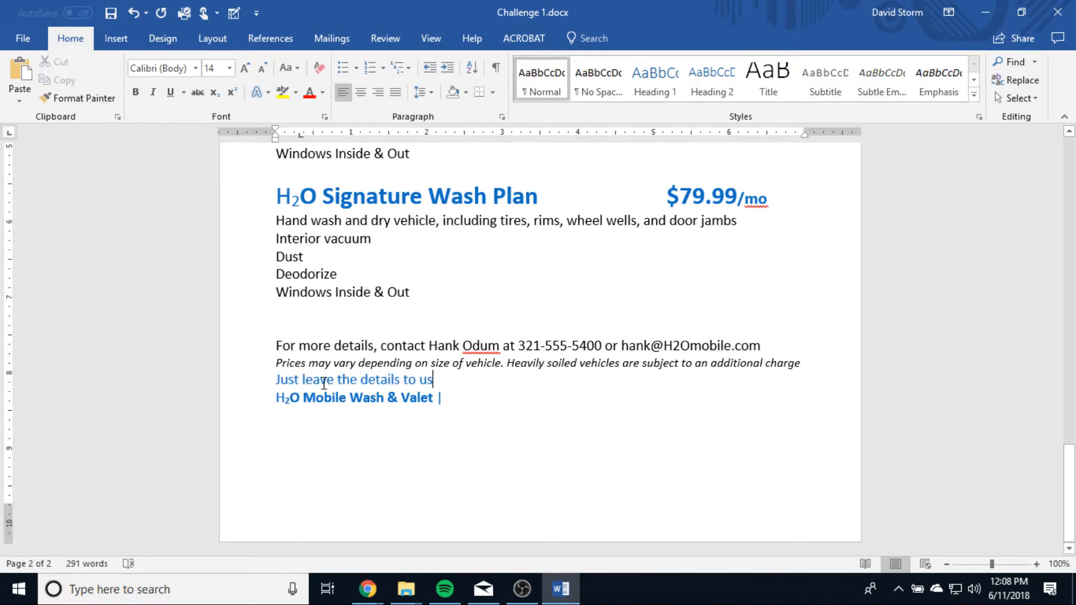
{"action": "left_click_drag", "start_coordinate": [433, 380], "coordinate": [276, 382]}
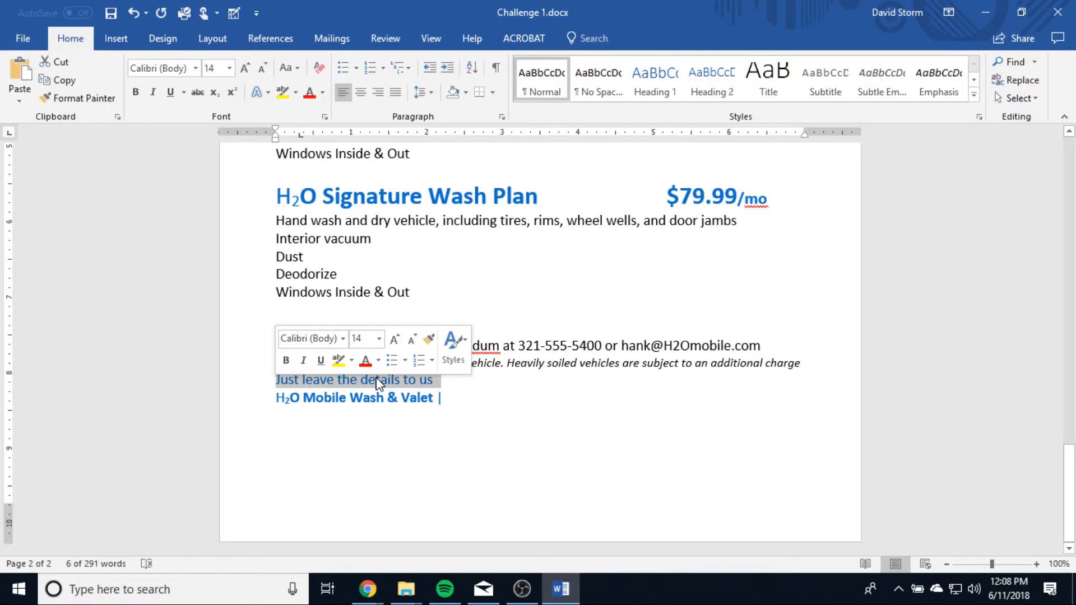
{"action": "left_click", "coordinate": [356, 424]}
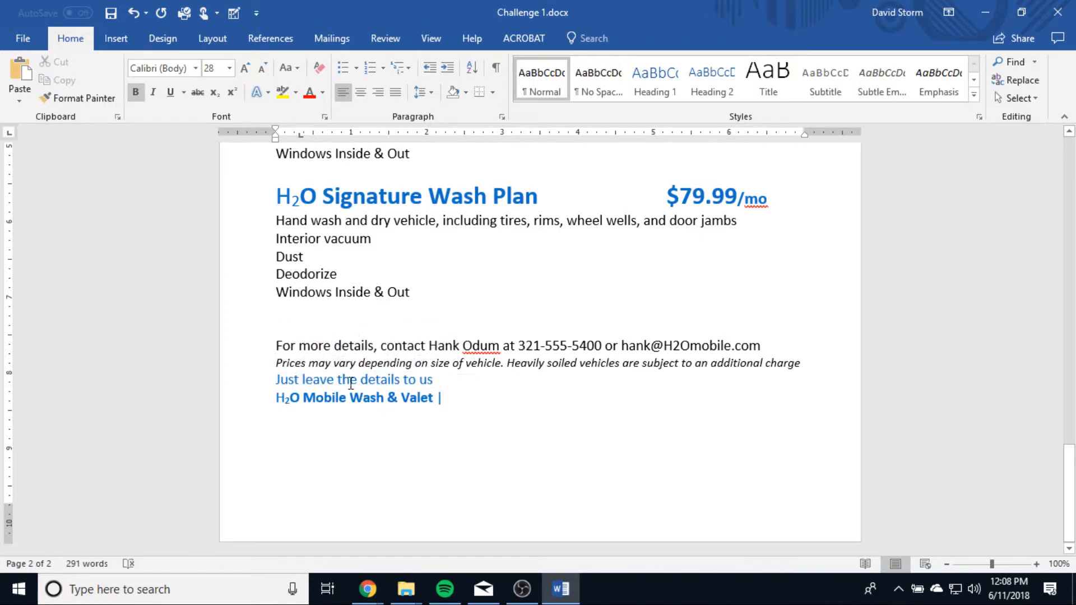
Select "Just leave the details to us" as a whole paragraph, then as a range from its start to its end, and deselect it.
{"action": "left_click", "coordinate": [344, 382]}
{"action": "triple_click", "coordinate": [344, 383]}
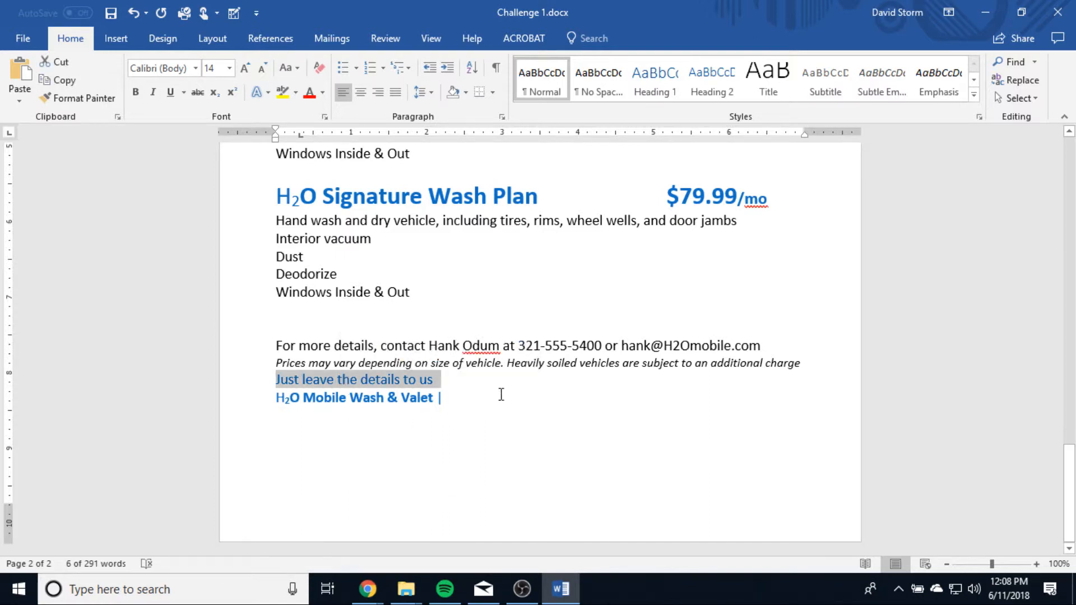
{"action": "left_click", "coordinate": [499, 393]}
{"action": "left_click", "coordinate": [272, 381]}
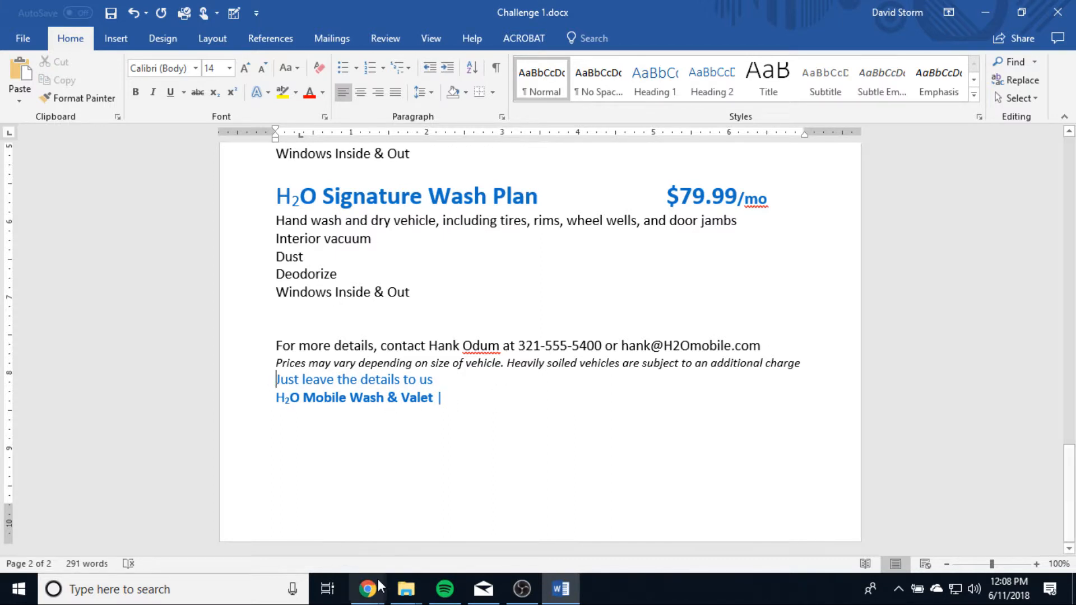
{"action": "mouse_move", "coordinate": [368, 588]}
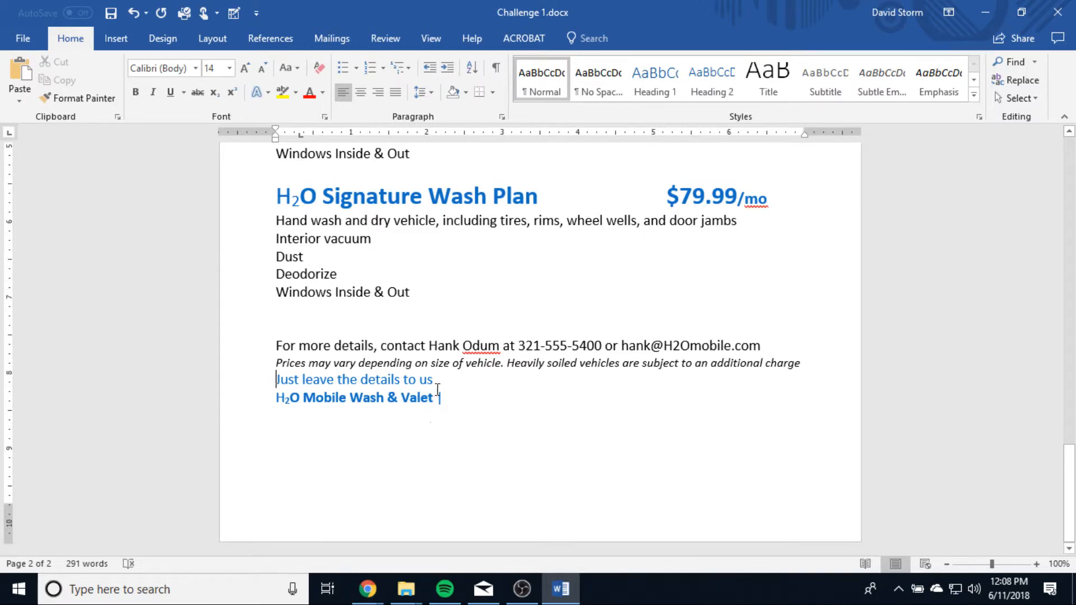
{"action": "left_click", "coordinate": [440, 380], "text": "shift"}
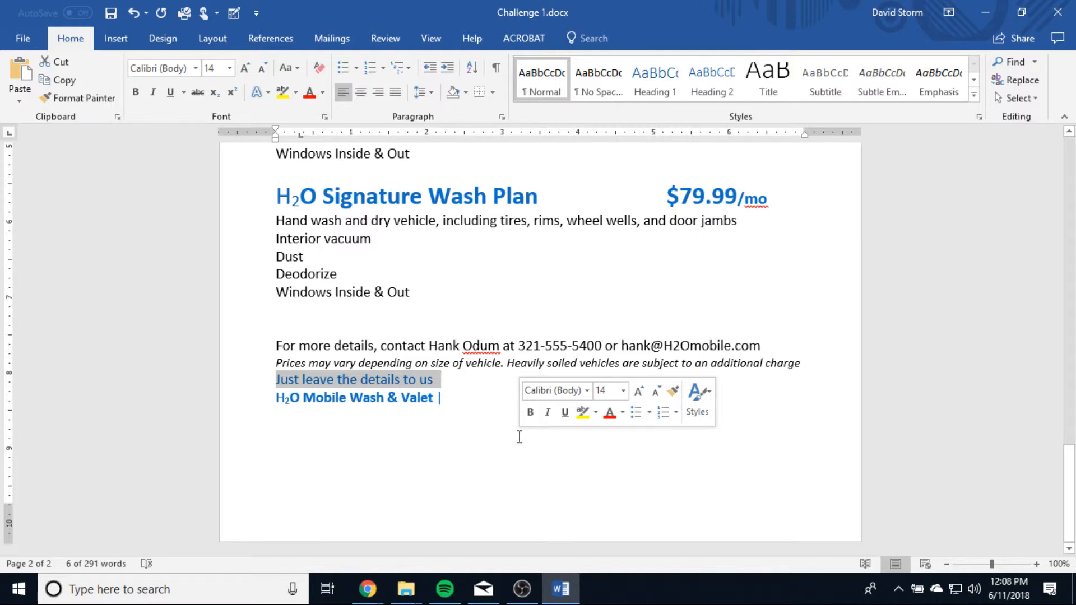
{"action": "left_click", "coordinate": [479, 410]}
Select the entire contents of the document.
{"action": "left_click", "coordinate": [443, 380]}
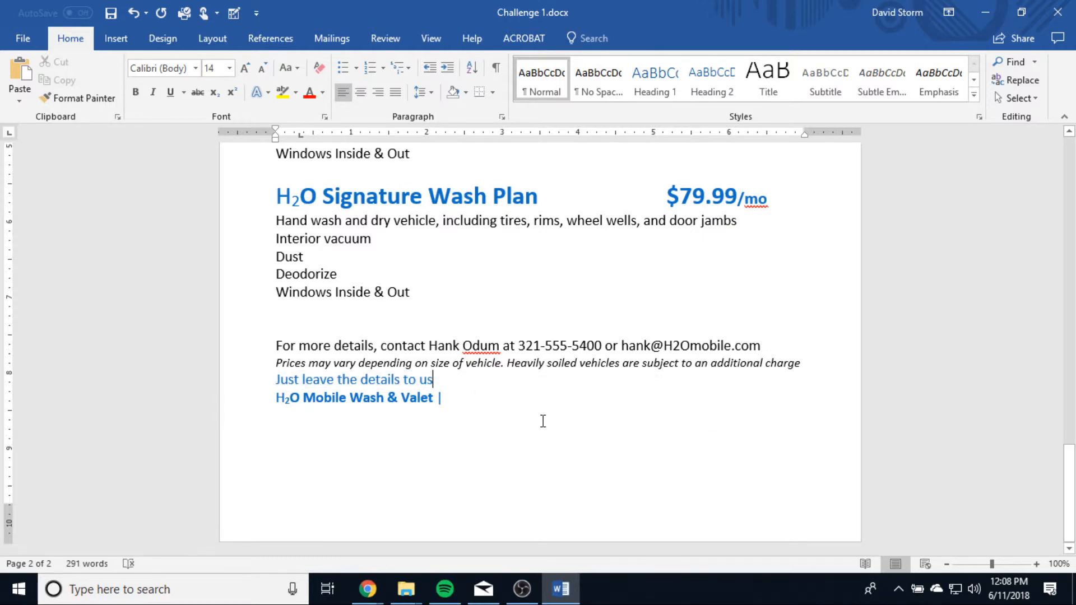
{"action": "key", "text": "ctrl+a"}
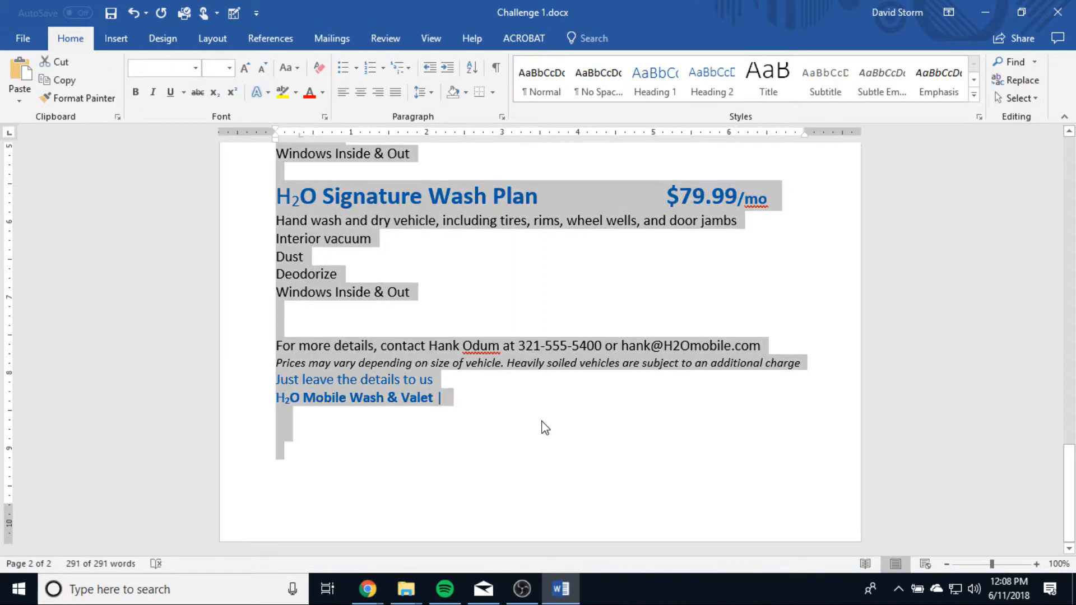
Move the line "Just leave the details to us" to directly after "H2O Mobile Wash & Valet |" near the end of page 2.
{"action": "left_click", "coordinate": [543, 424]}
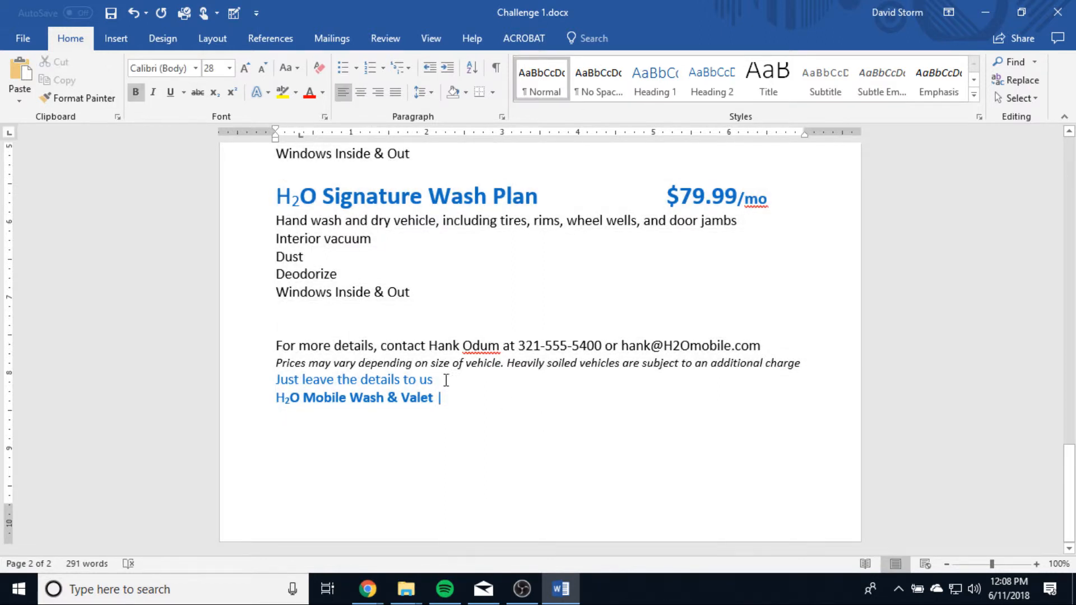
{"action": "left_click", "coordinate": [445, 380]}
{"action": "triple_click", "coordinate": [367, 381]}
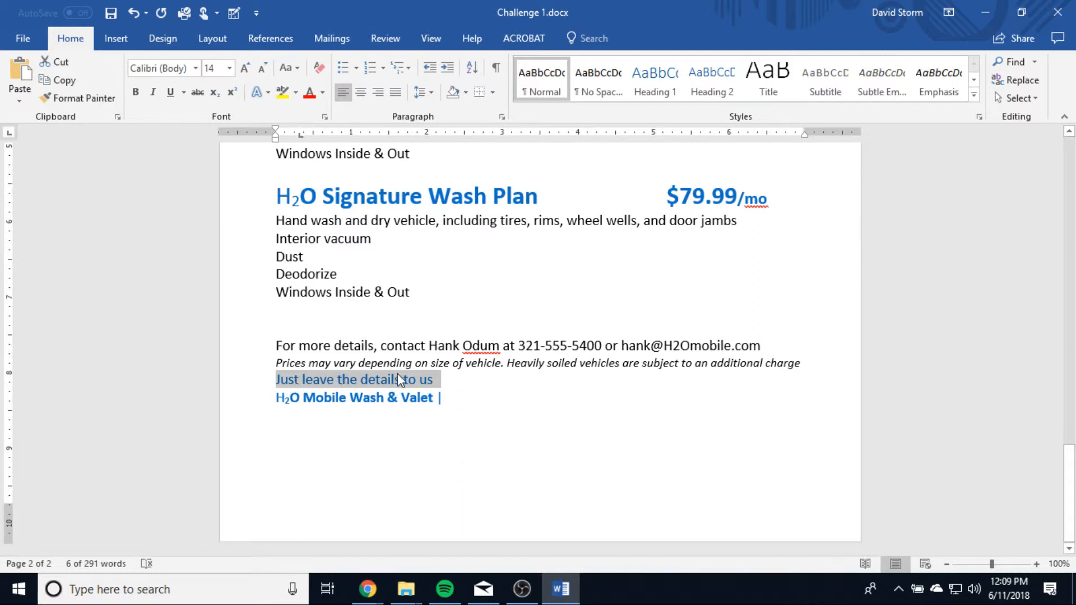
{"action": "left_click_drag", "start_coordinate": [379, 384], "coordinate": [474, 409]}
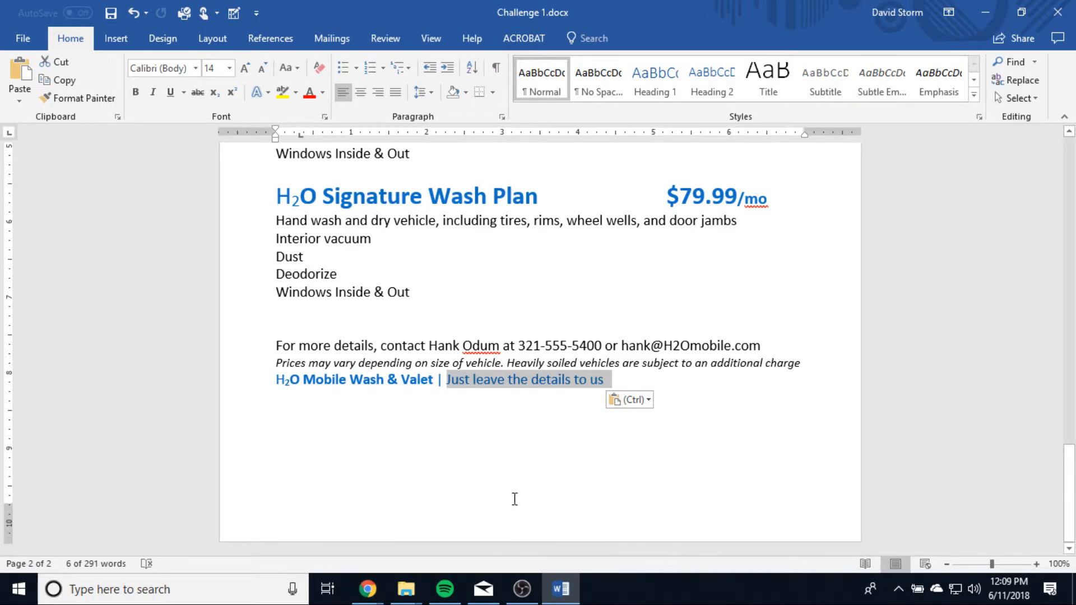
{"action": "left_click", "coordinate": [464, 404]}
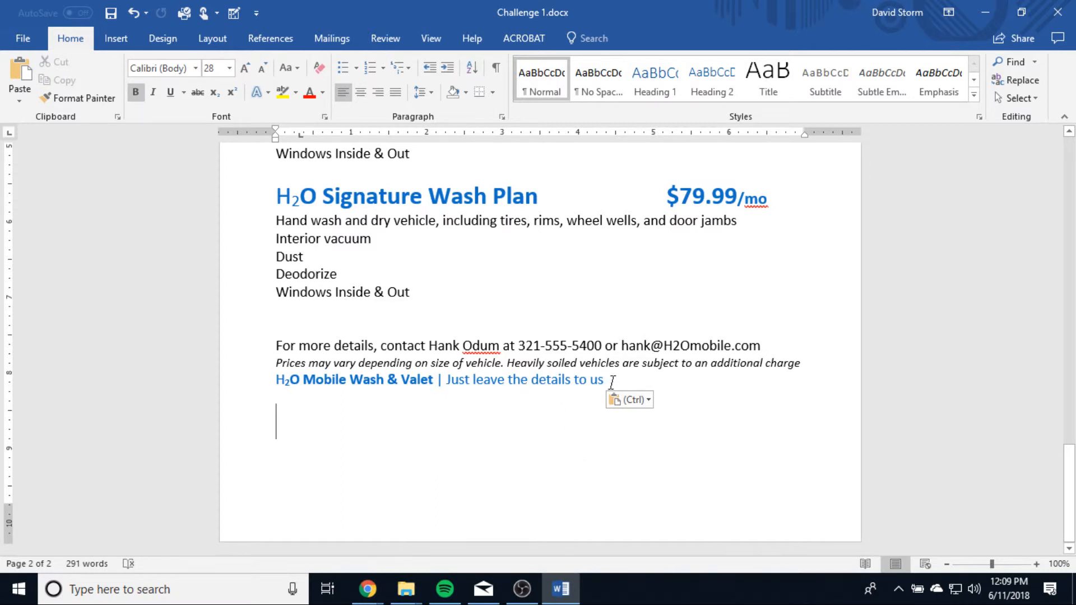
Insert a trademark symbol (™) directly after "Just leave the details to us" at the end of page 2.
{"action": "left_click", "coordinate": [610, 382]}
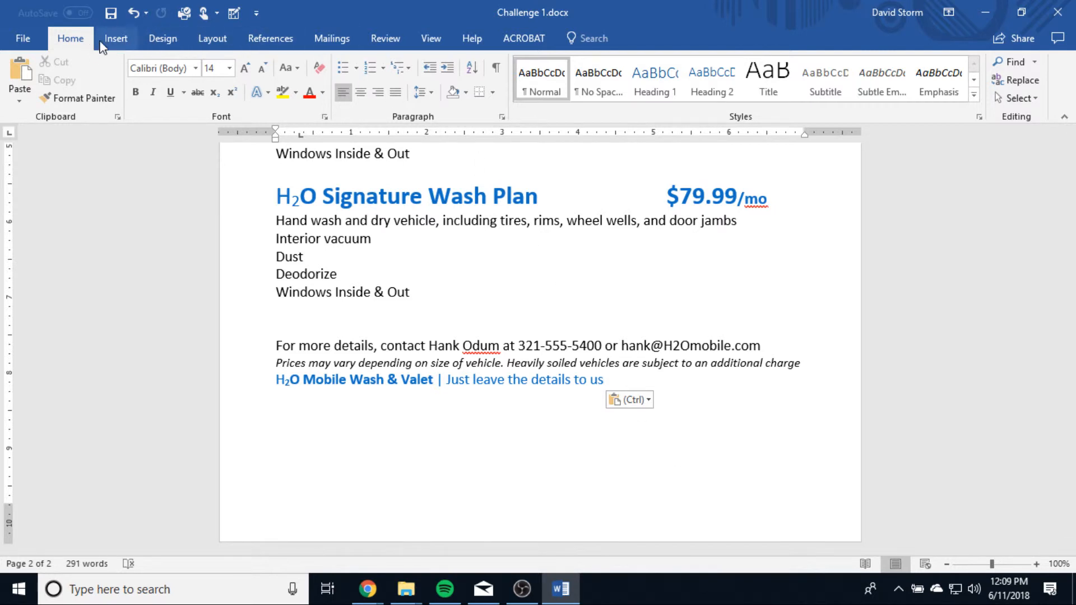
{"action": "left_click", "coordinate": [124, 43]}
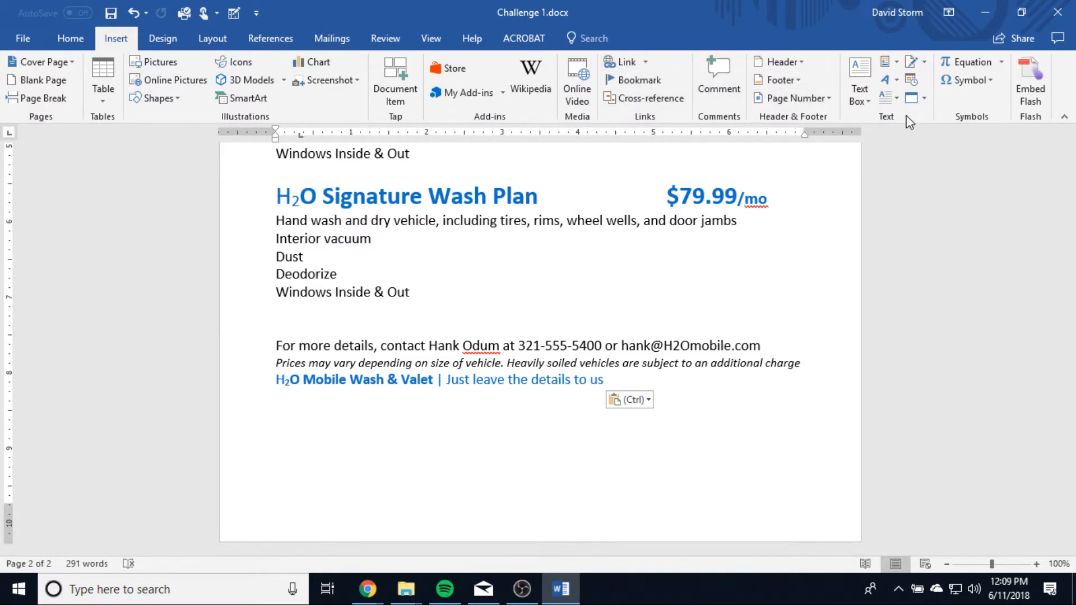
{"action": "left_click", "coordinate": [991, 81]}
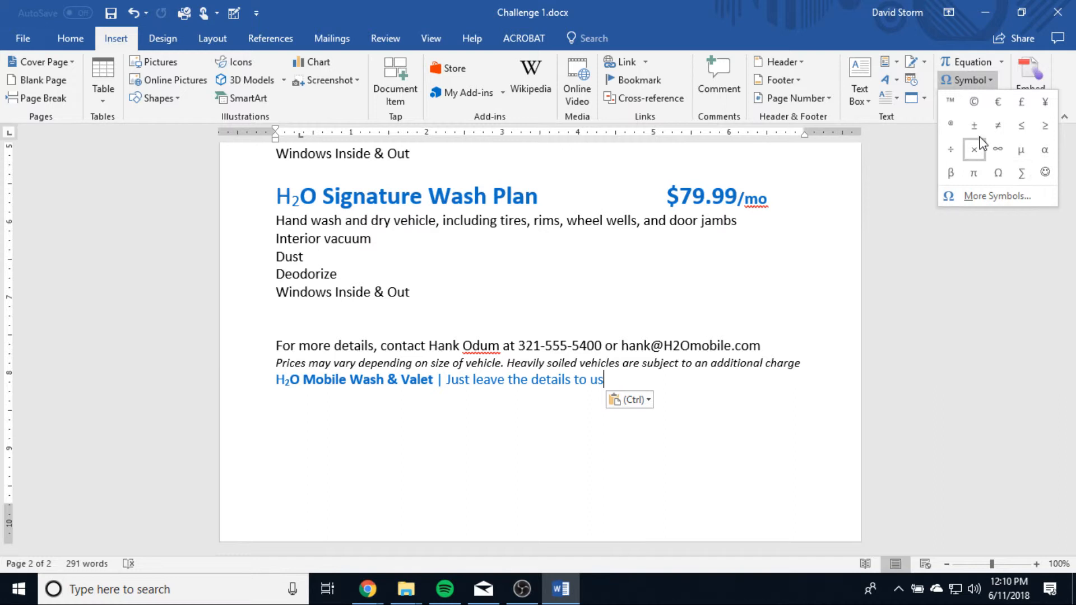
{"action": "left_click", "coordinate": [951, 103]}
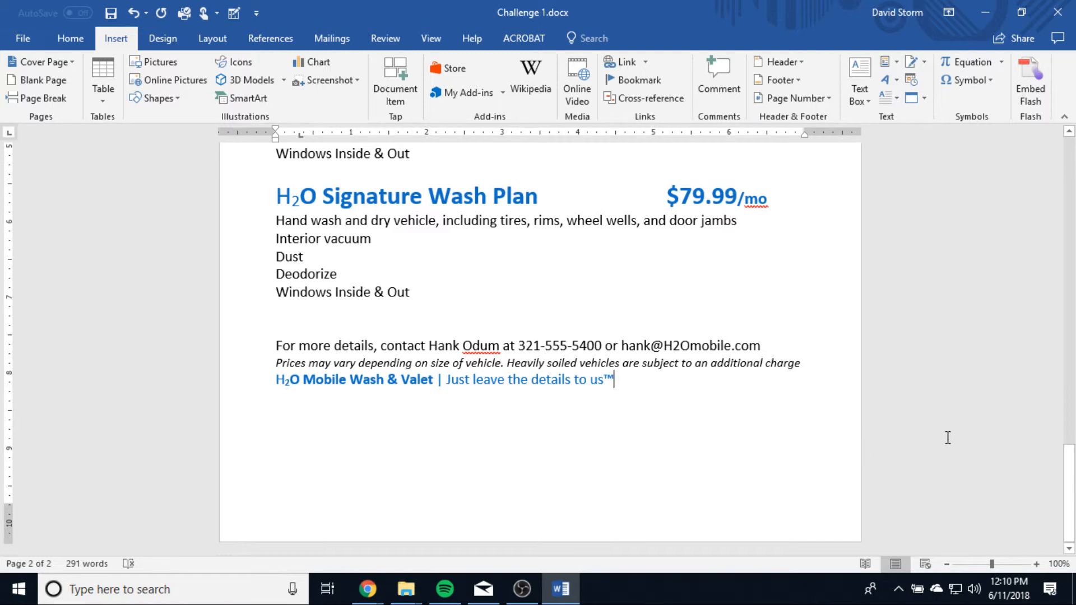
Review both pages of the flyer, checking the service list, the wash club plans and the closing lines.
{"action": "scroll", "coordinate": [948, 438], "scroll_direction": "up", "scroll_amount": 5}
{"action": "scroll", "coordinate": [941, 443], "scroll_direction": "down", "scroll_amount": 3}
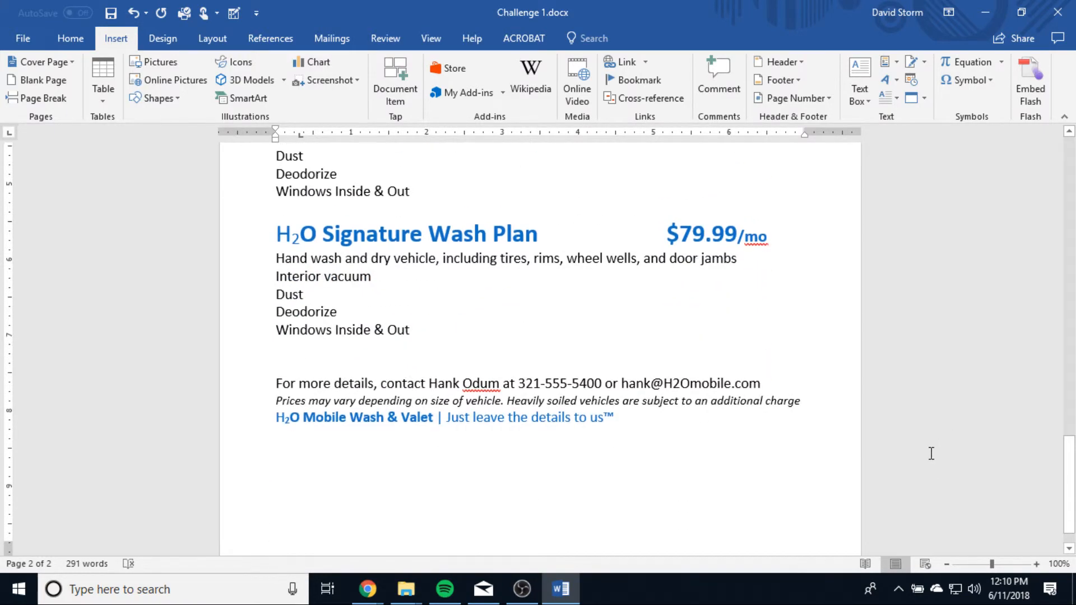
{"action": "scroll", "coordinate": [929, 448], "scroll_direction": "up", "scroll_amount": 4}
{"action": "scroll", "coordinate": [930, 448], "scroll_direction": "up", "scroll_amount": 15}
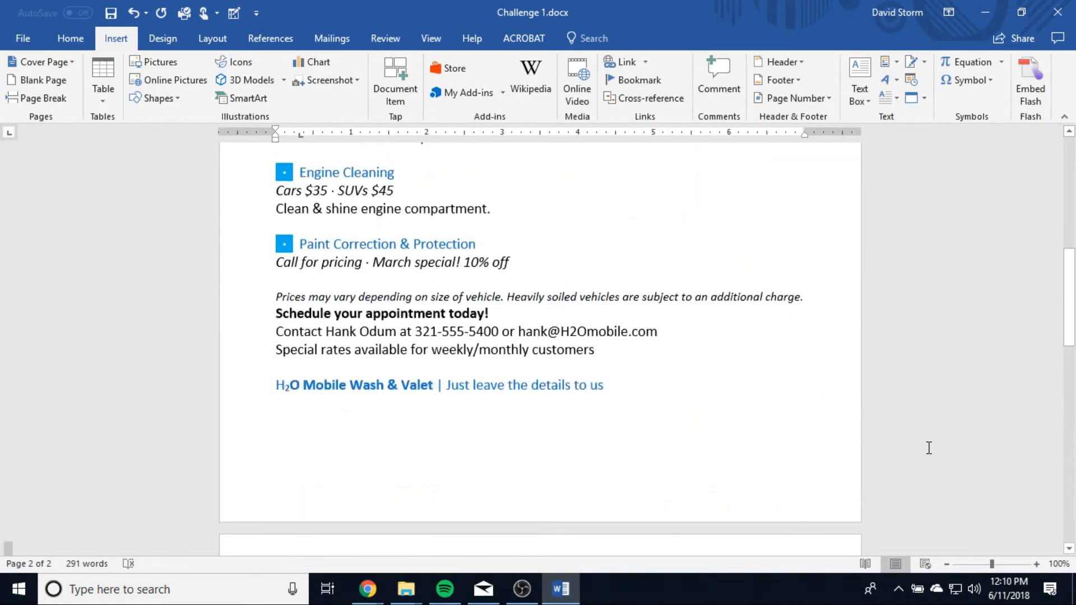
{"action": "scroll", "coordinate": [939, 443], "scroll_direction": "down", "scroll_amount": 12}
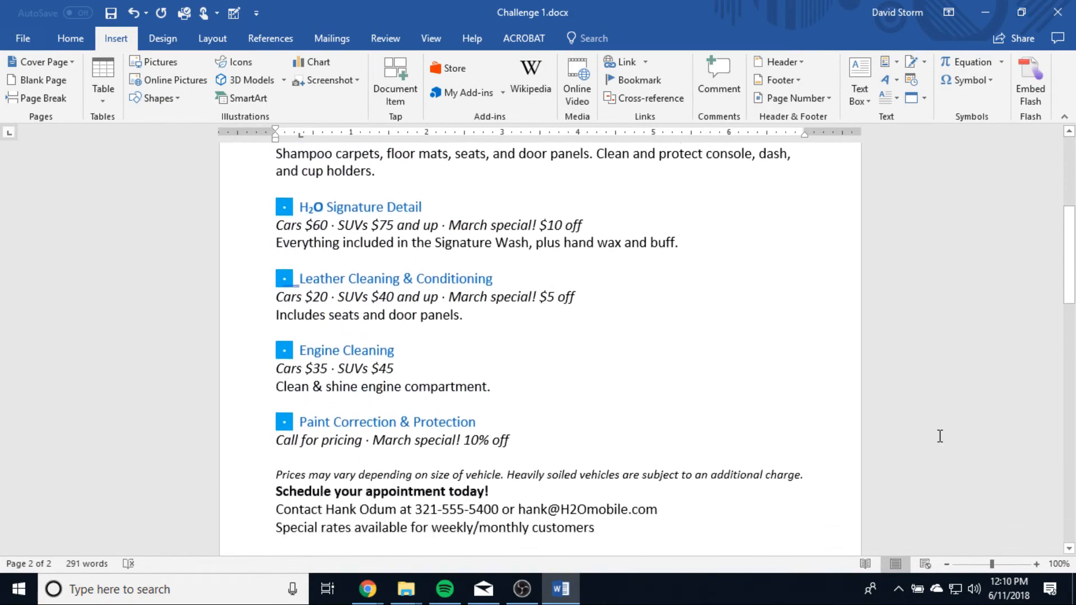
{"action": "scroll", "coordinate": [940, 438], "scroll_direction": "up", "scroll_amount": 5}
{"action": "scroll", "coordinate": [939, 436], "scroll_direction": "up", "scroll_amount": 4}
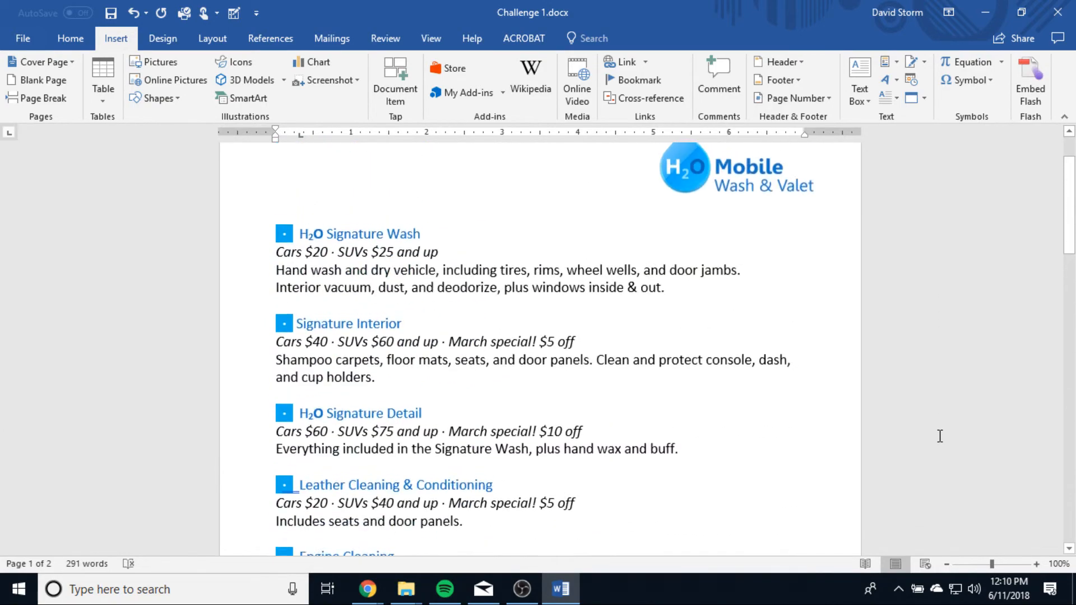
{"action": "scroll", "coordinate": [939, 432], "scroll_direction": "down", "scroll_amount": 3}
{"action": "scroll", "coordinate": [936, 418], "scroll_direction": "down", "scroll_amount": 15}
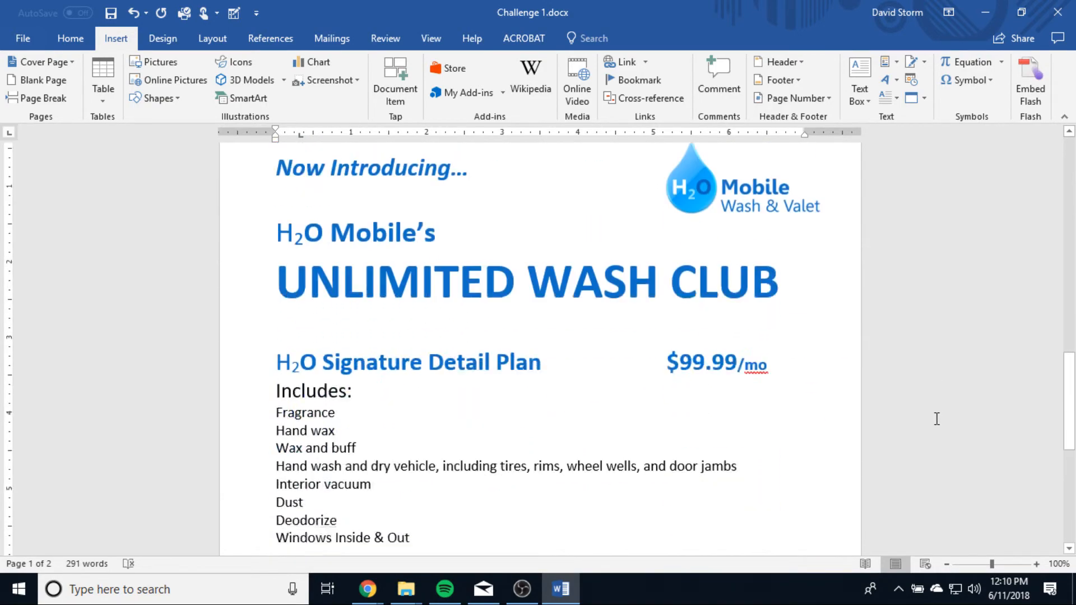
{"action": "scroll", "coordinate": [937, 419], "scroll_direction": "up", "scroll_amount": 1}
{"action": "scroll", "coordinate": [937, 419], "scroll_direction": "down", "scroll_amount": 1}
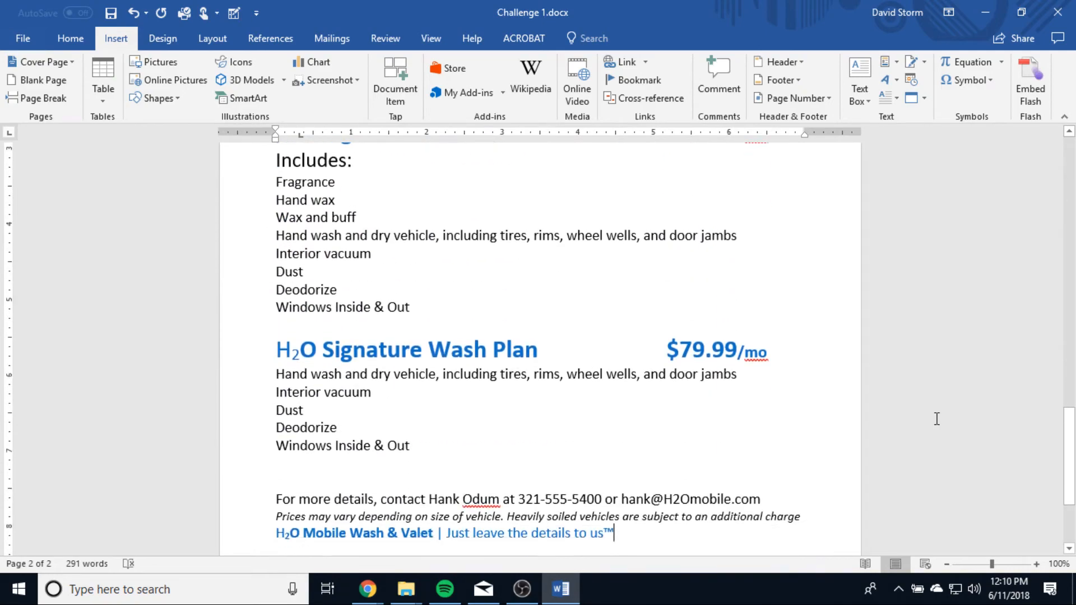
{"action": "scroll", "coordinate": [936, 419], "scroll_direction": "up", "scroll_amount": 9}
{"action": "scroll", "coordinate": [937, 419], "scroll_direction": "up", "scroll_amount": 10}
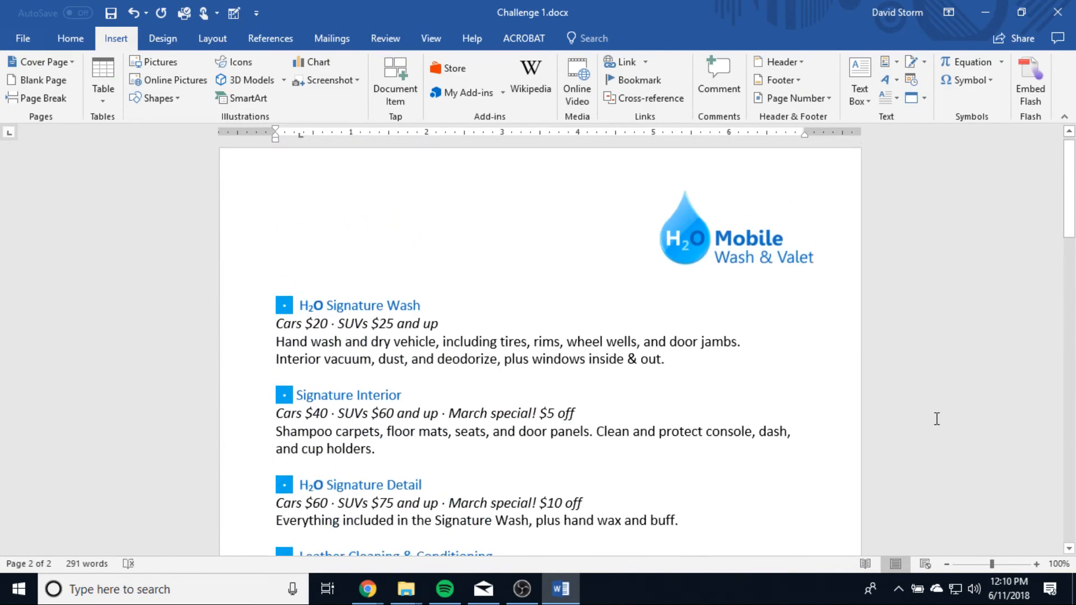
Save the edited flyer under its existing file name.
{"action": "left_click", "coordinate": [21, 38]}
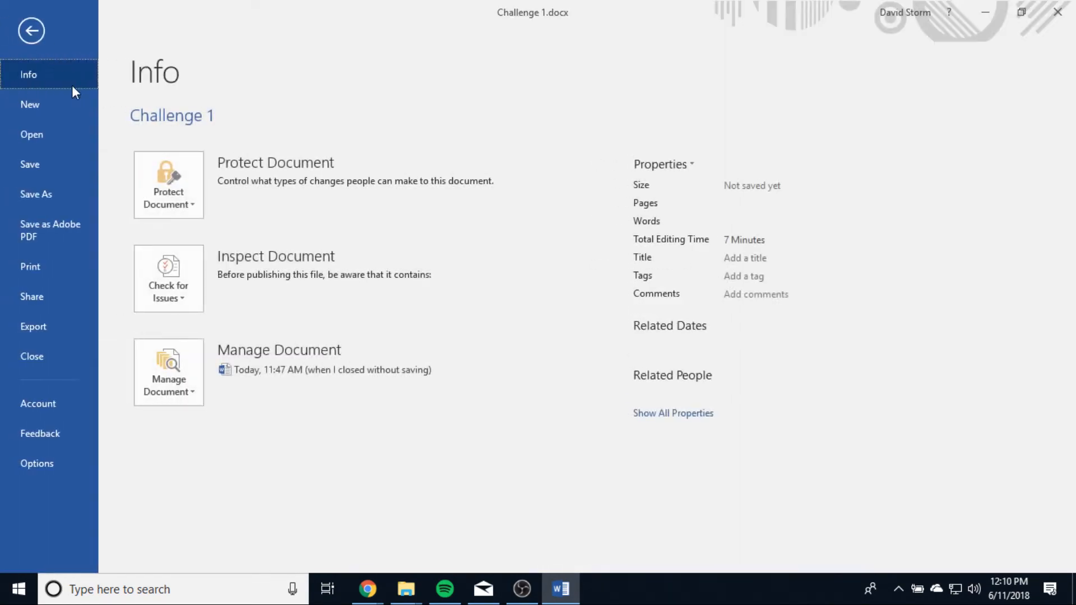
{"action": "left_click", "coordinate": [55, 202]}
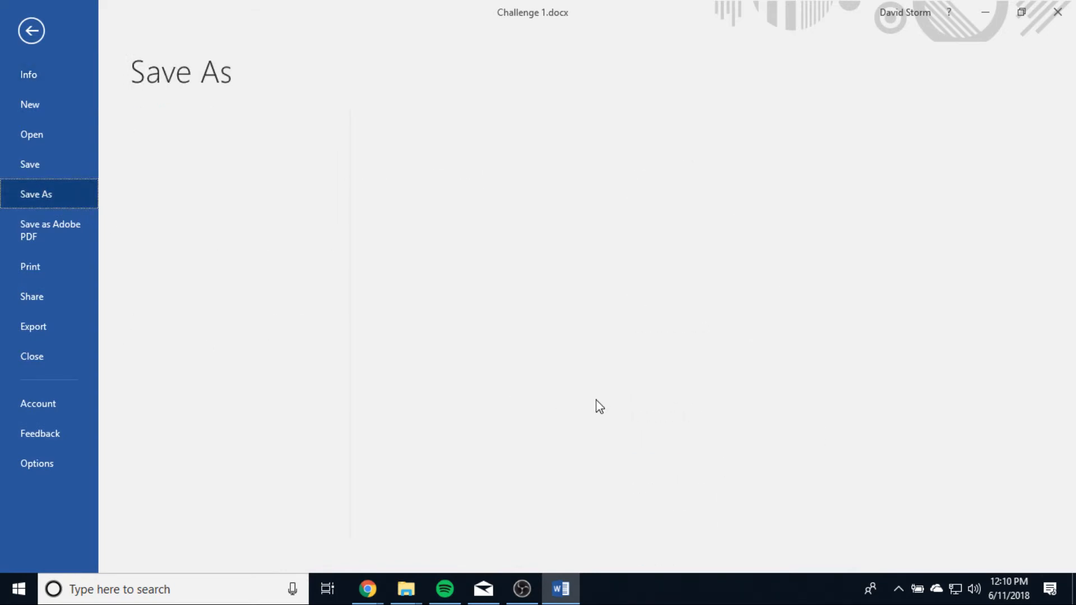
{"action": "left_click", "coordinate": [38, 165]}
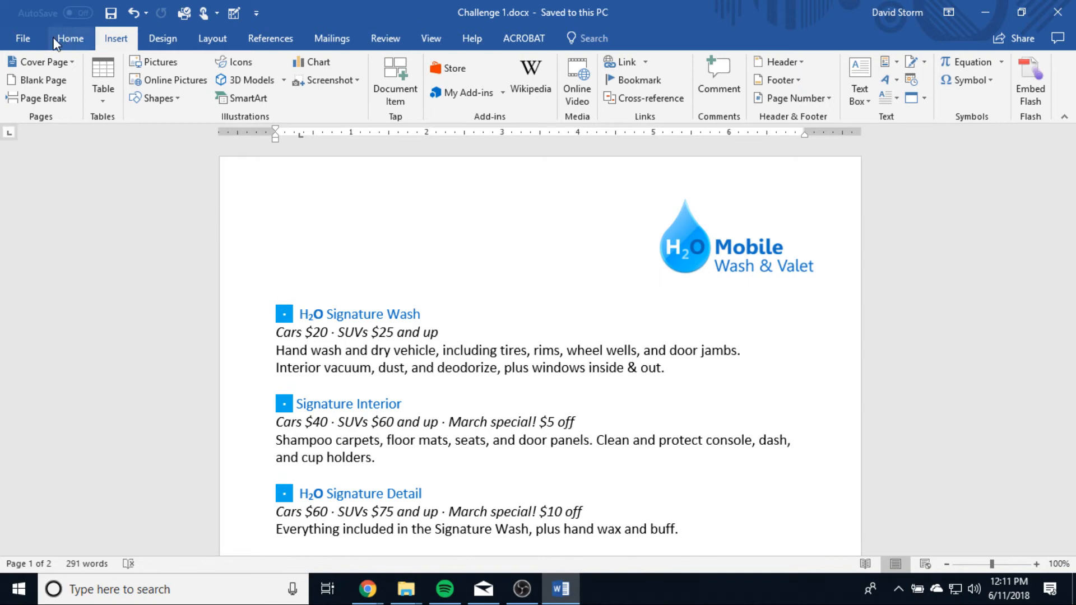
Start saving a copy of the flyer in Downloads as a Word document named with the author's surname followed by "Word12".
{"action": "left_click", "coordinate": [14, 40]}
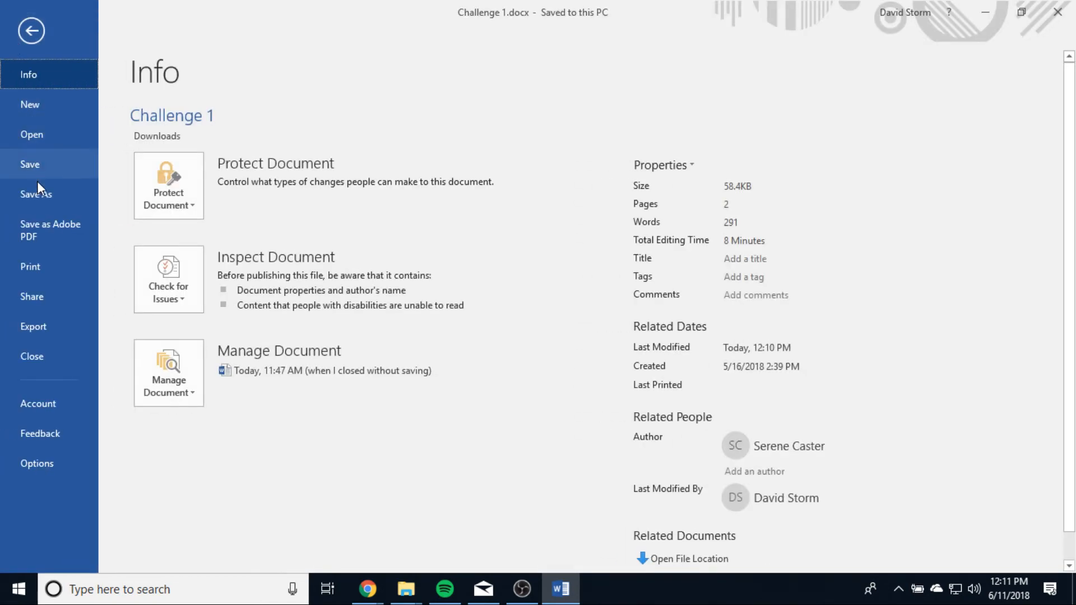
{"action": "left_click", "coordinate": [55, 204]}
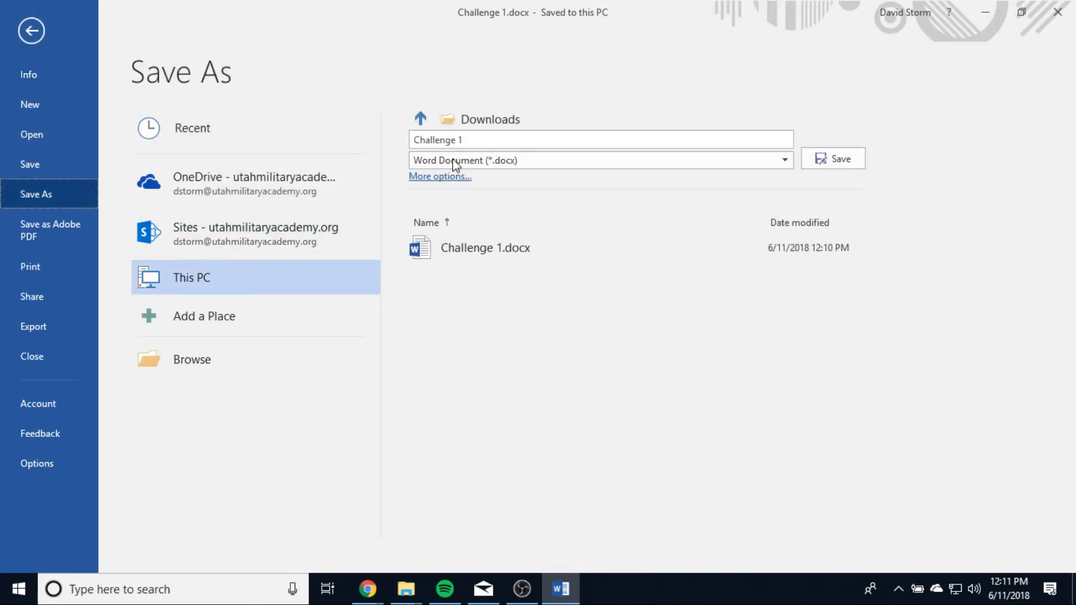
{"action": "left_click", "coordinate": [480, 139]}
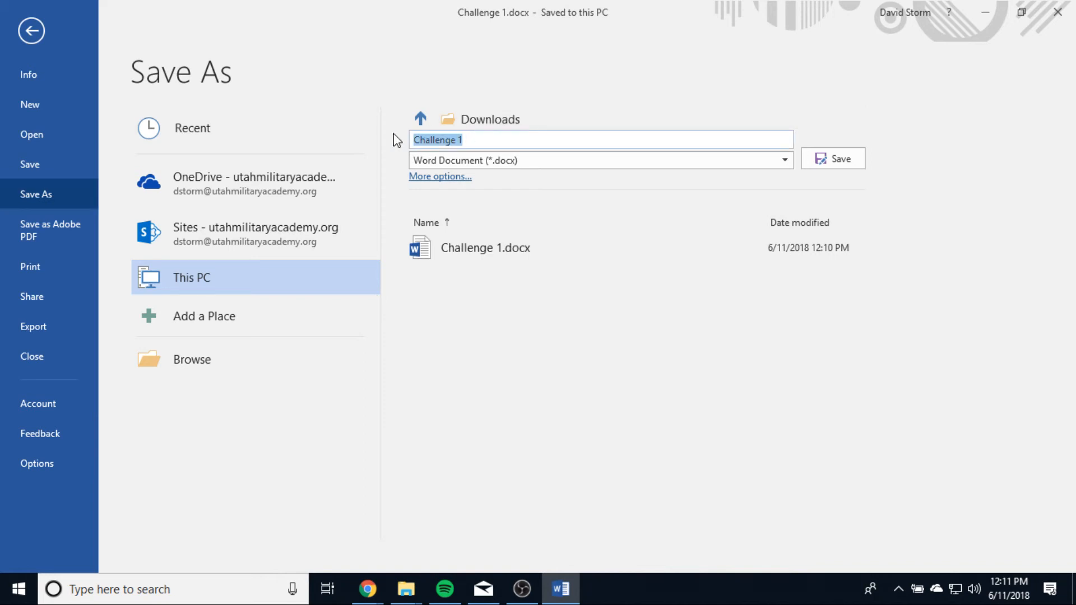
{"action": "type", "text": "StormWord12"}
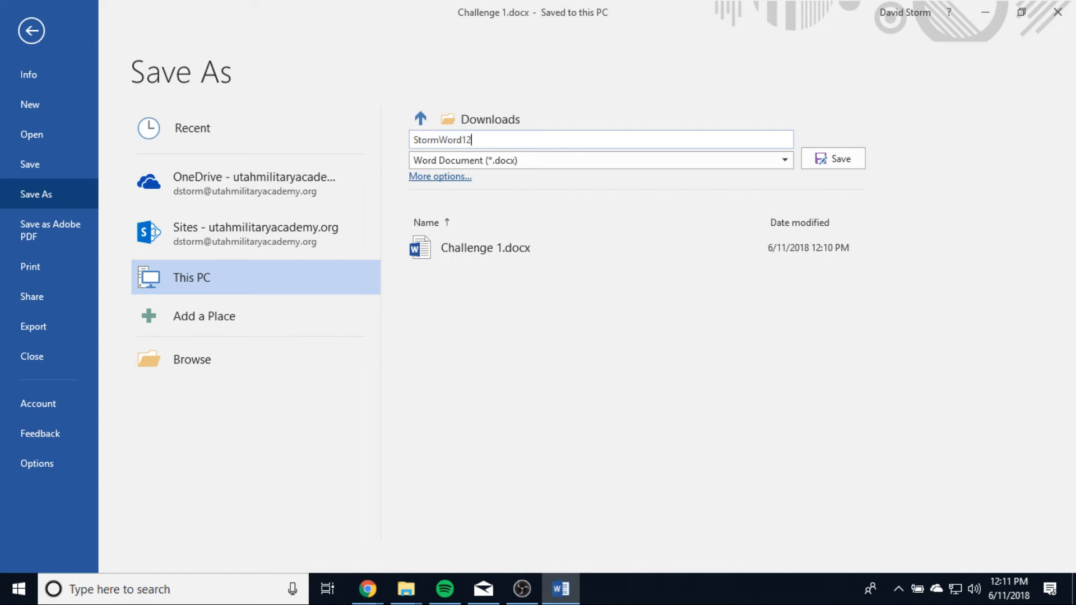